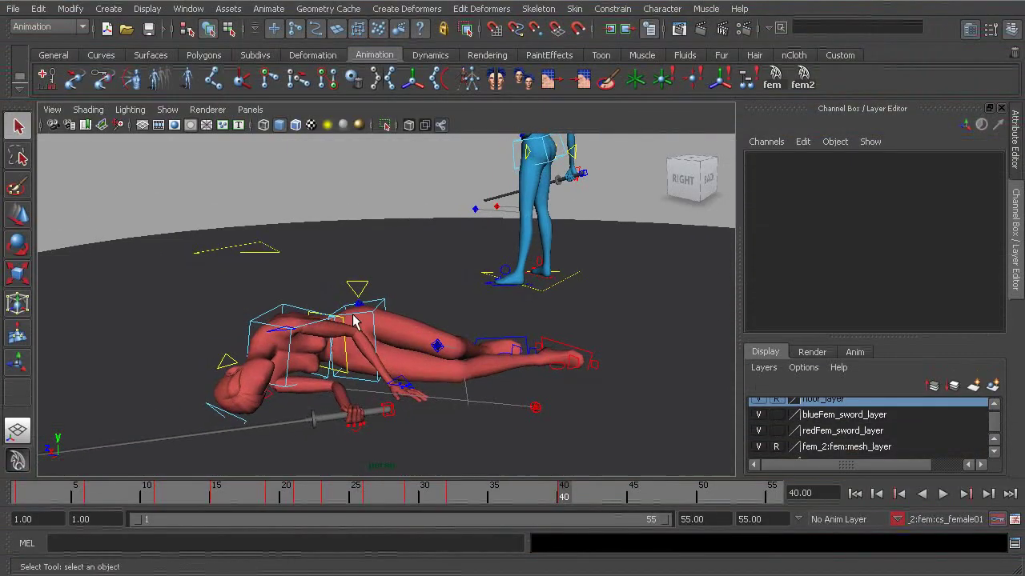
Scrub through the animation and examine the red character's fall onto the floor from a closer view.
{"action": "right_click_drag", "start_coordinate": [354, 313], "coordinate": [341, 291], "text": "alt"}
{"action": "left_click_drag", "start_coordinate": [341, 290], "coordinate": [349, 289], "text": "alt"}
{"action": "left_click_drag", "start_coordinate": [257, 272], "coordinate": [325, 272], "text": "alt"}
{"action": "mouse_move", "coordinate": [128, 489]}
{"action": "left_mouse_down"}
{"action": "mouse_move", "coordinate": [592, 496]}
{"action": "mouse_move", "coordinate": [80, 490]}
{"action": "left_mouse_up"}
{"action": "left_click_drag", "start_coordinate": [263, 296], "coordinate": [290, 309], "text": "alt"}
{"action": "middle_click_drag", "start_coordinate": [278, 261], "coordinate": [271, 297], "text": "alt"}
{"action": "left_click_drag", "start_coordinate": [413, 495], "coordinate": [738, 478]}
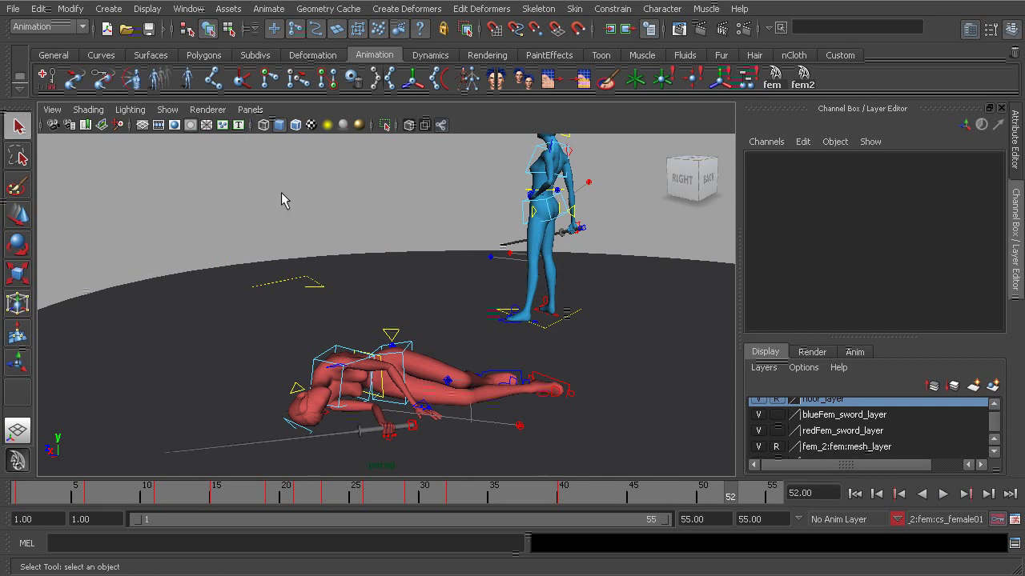
Turn on the Frame Rate heads-up display and play the animation to check its playback speed.
{"action": "left_click", "coordinate": [146, 9]}
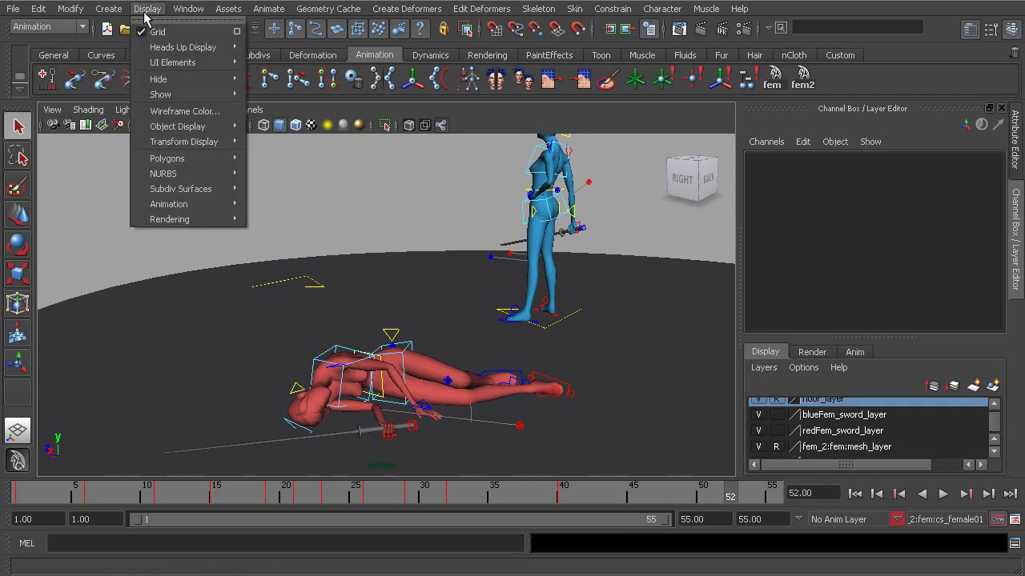
{"action": "mouse_move", "coordinate": [158, 49]}
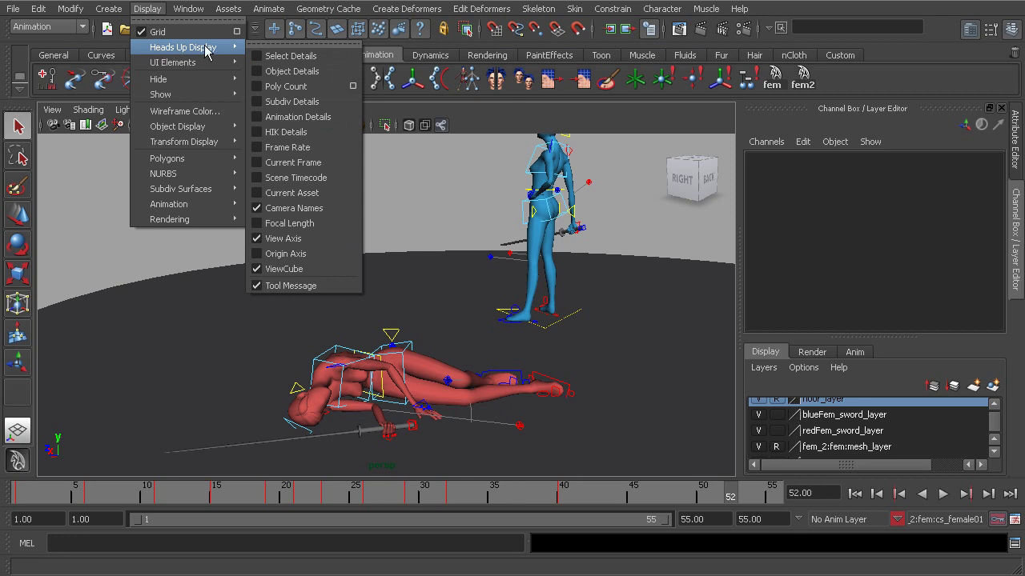
{"action": "left_click", "coordinate": [287, 149]}
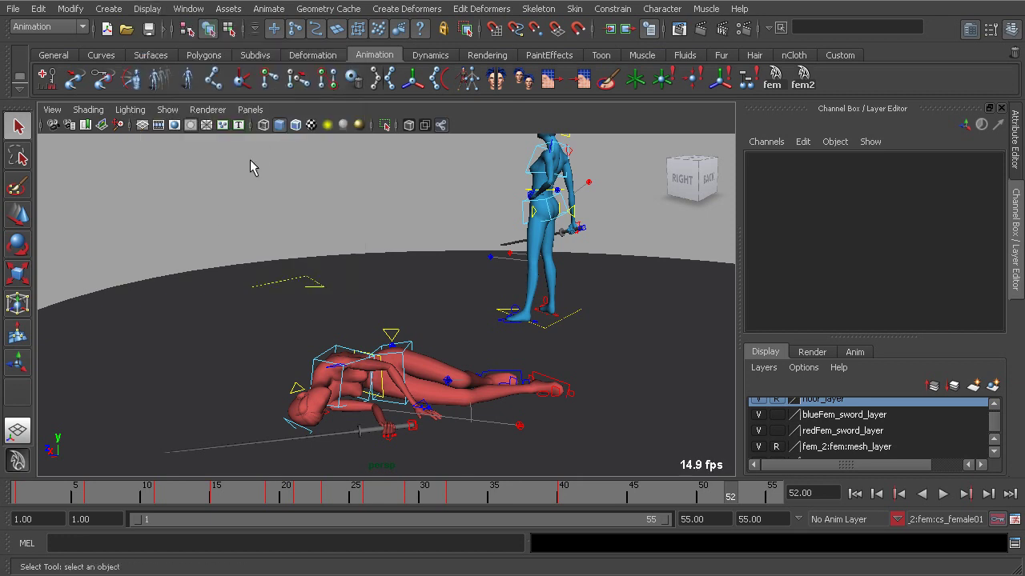
{"action": "middle_click_drag", "start_coordinate": [316, 206], "coordinate": [355, 226], "text": "alt"}
{"action": "left_click", "coordinate": [943, 494]}
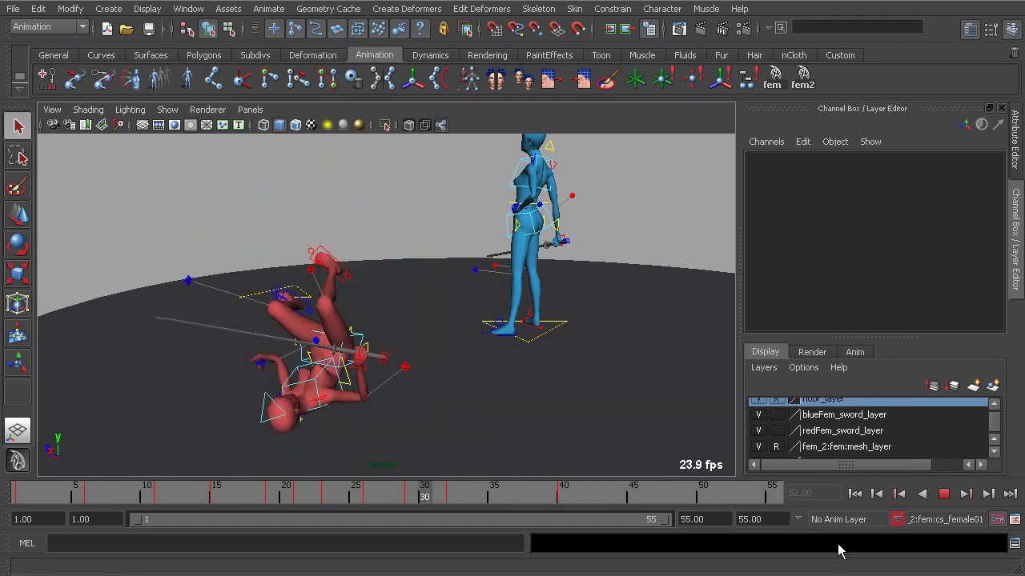
{"action": "left_click", "coordinate": [943, 495]}
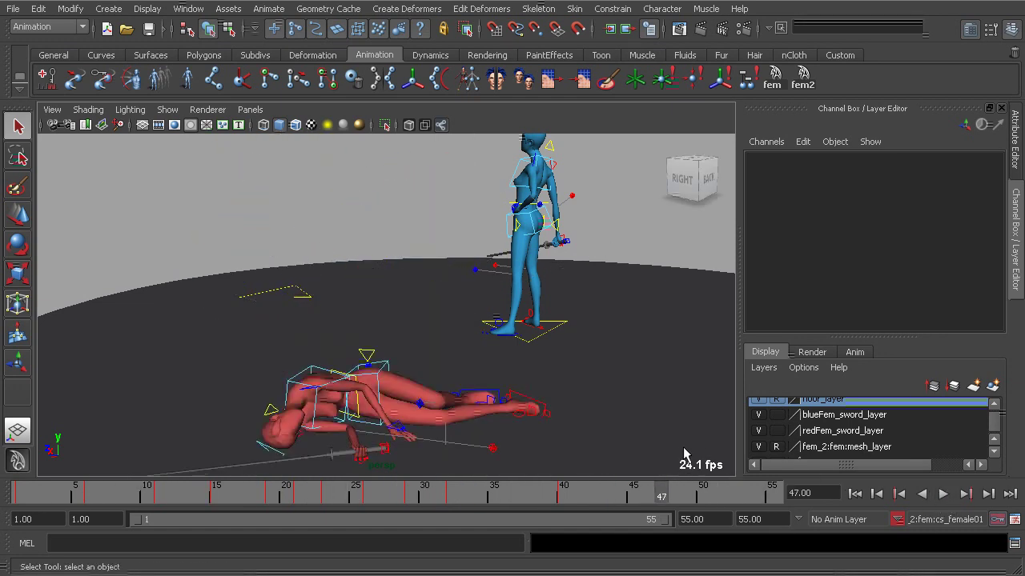
Examine the Playblast options and close them without creating a playblast.
{"action": "left_click", "coordinate": [189, 9]}
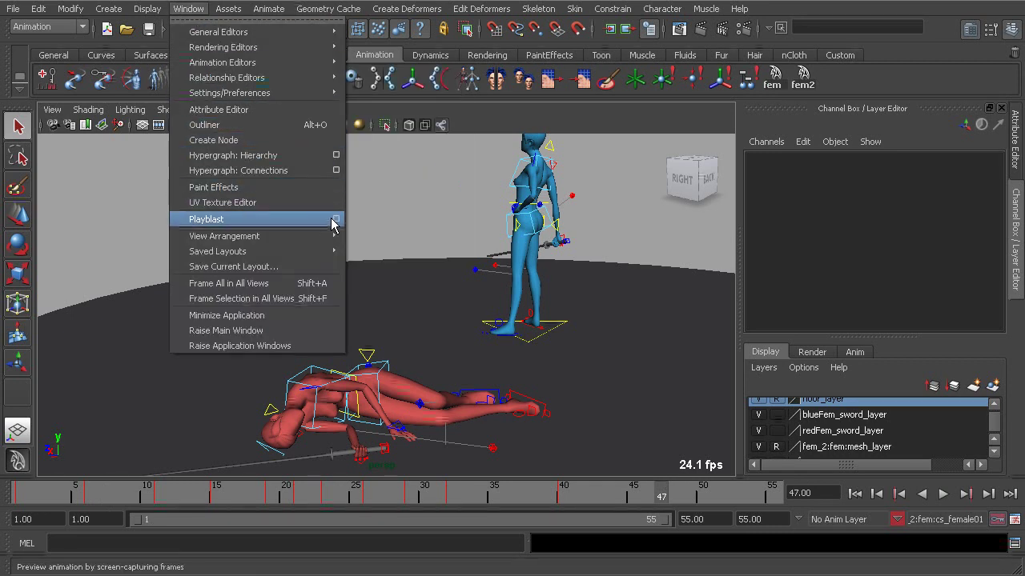
{"action": "left_click", "coordinate": [336, 219]}
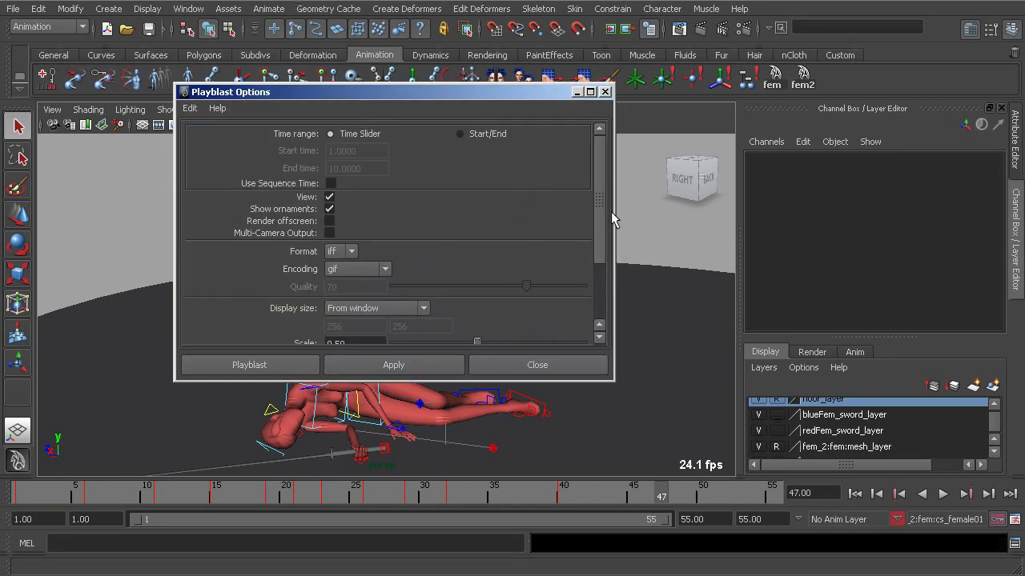
{"action": "left_click", "coordinate": [605, 92]}
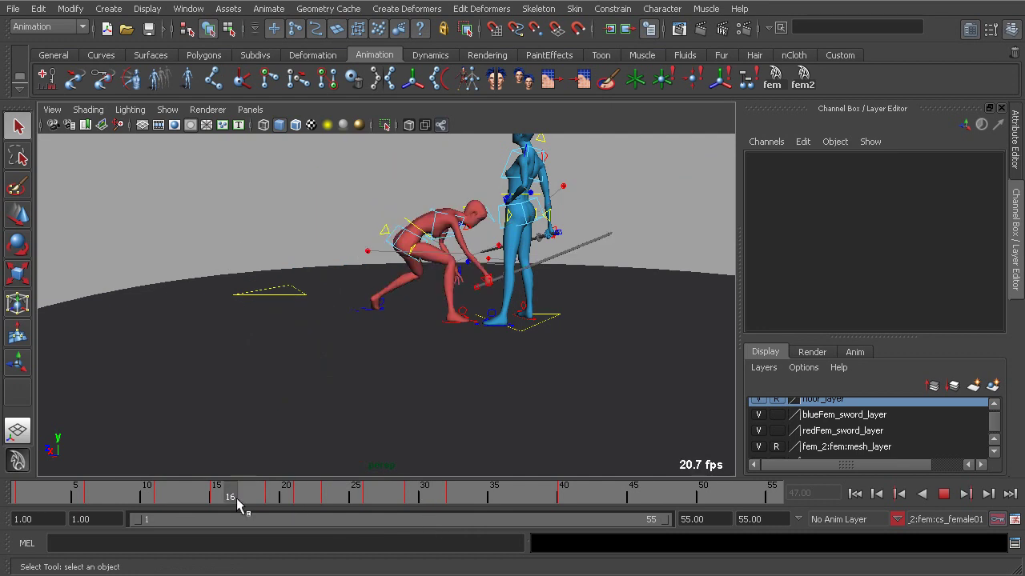
Move the keyframes in the range 23–42 two frames later, so that the range starts at frame 25.
{"action": "key", "text": "Escape"}
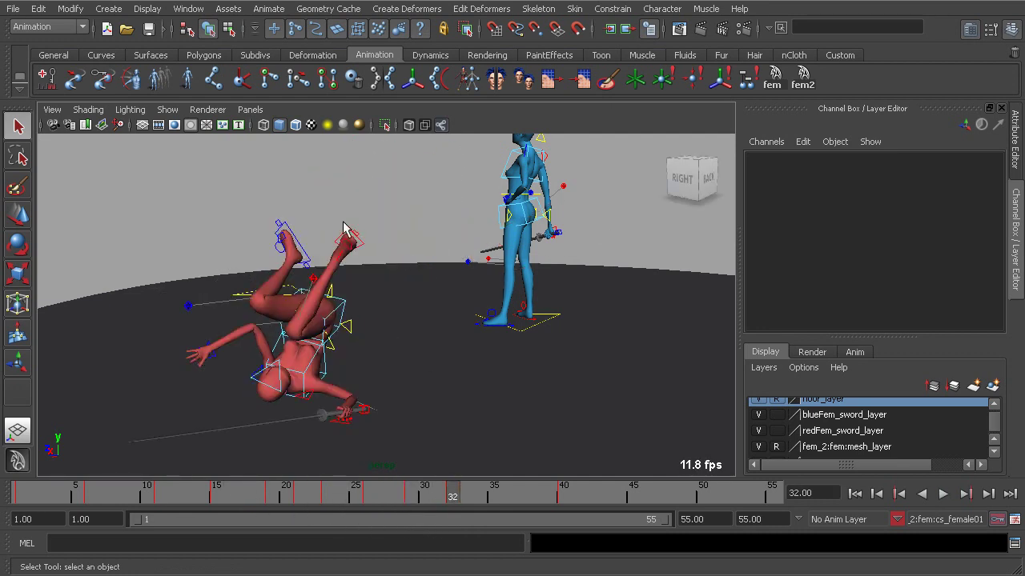
{"action": "left_click_drag", "start_coordinate": [312, 260], "coordinate": [368, 279], "text": "alt"}
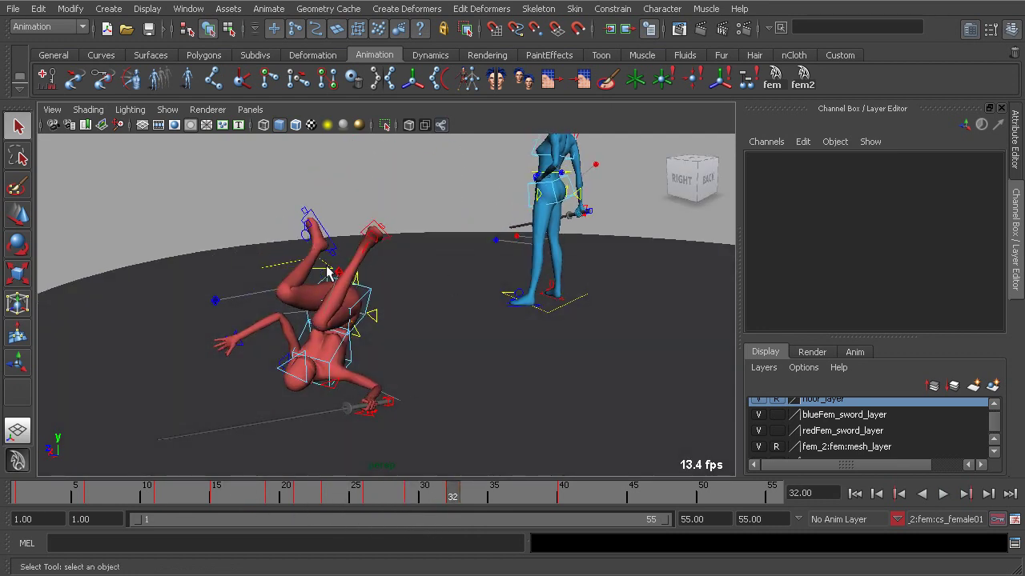
{"action": "mouse_move", "coordinate": [290, 496]}
{"action": "left_mouse_down"}
{"action": "mouse_move", "coordinate": [329, 499]}
{"action": "mouse_move", "coordinate": [279, 503]}
{"action": "mouse_move", "coordinate": [331, 508]}
{"action": "left_mouse_up"}
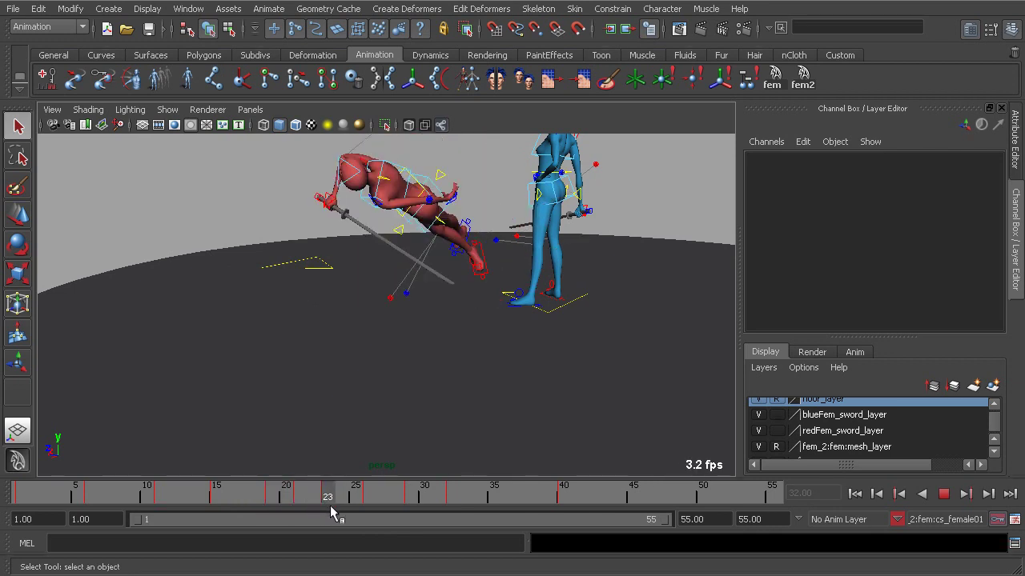
{"action": "middle_click_drag", "start_coordinate": [407, 307], "coordinate": [362, 310], "text": "alt"}
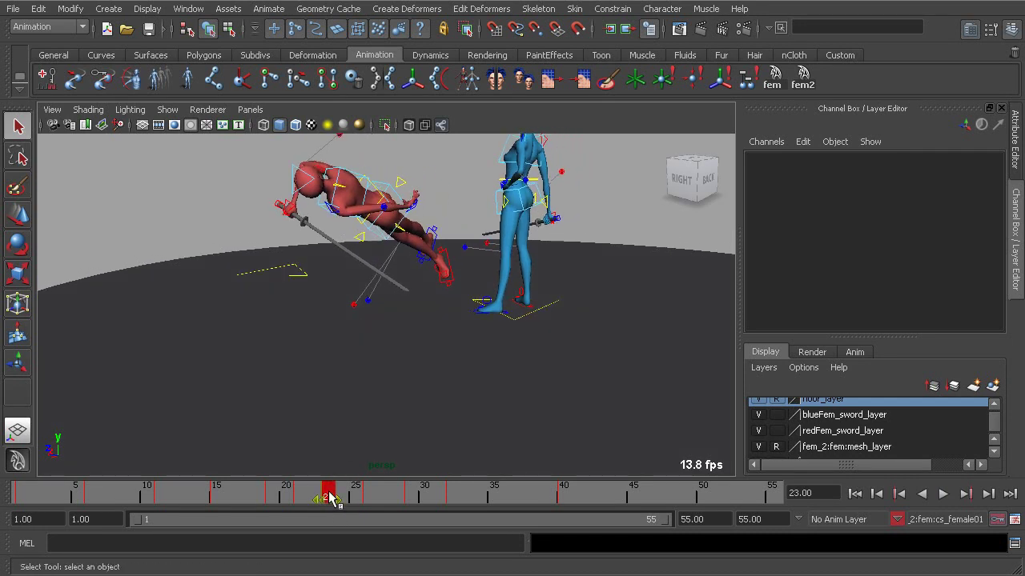
{"action": "left_click_drag", "start_coordinate": [333, 498], "coordinate": [582, 502], "text": "shift"}
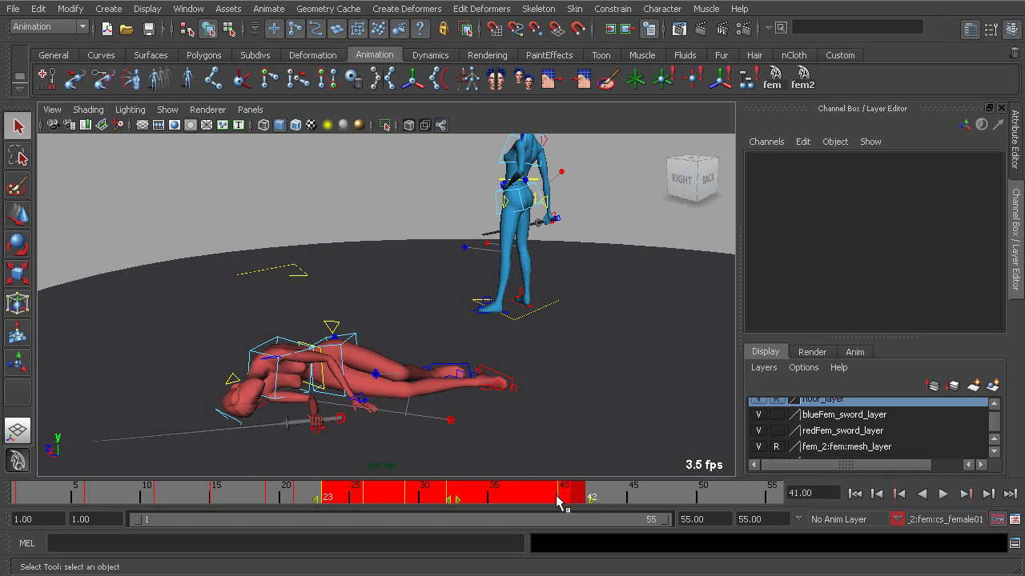
{"action": "left_click", "coordinate": [455, 498]}
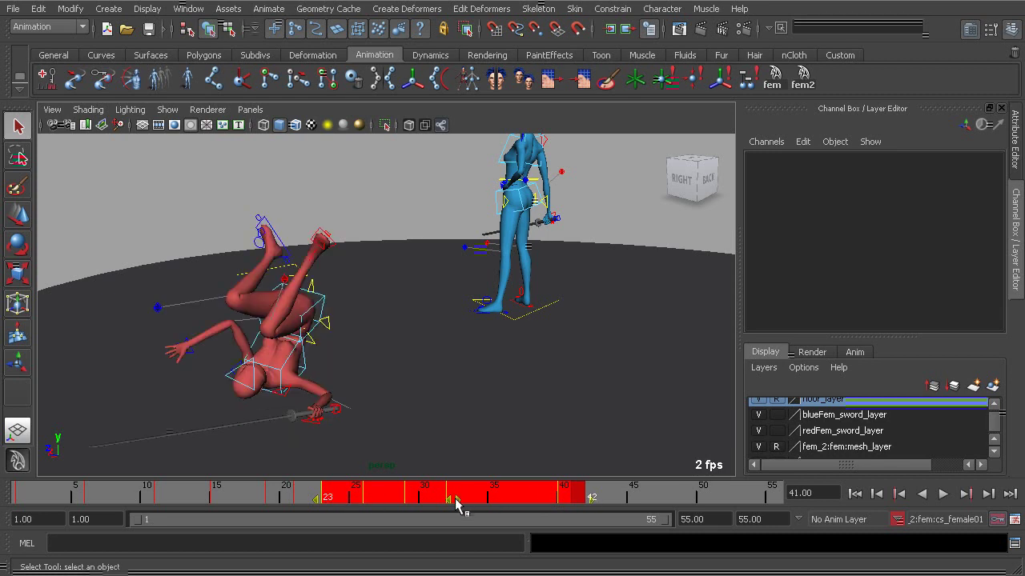
{"action": "left_click_drag", "start_coordinate": [459, 499], "coordinate": [478, 501]}
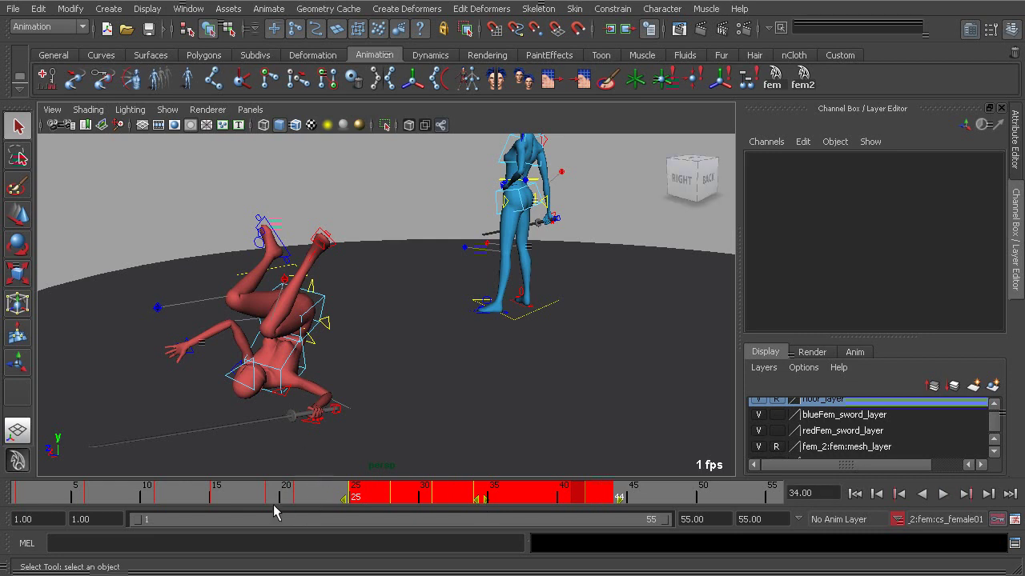
Play the retimed animation and move the keyframes from frame 25 onward one frame earlier, to start at frame 24.
{"action": "left_click_drag", "start_coordinate": [259, 506], "coordinate": [189, 488]}
{"action": "left_click", "coordinate": [943, 494]}
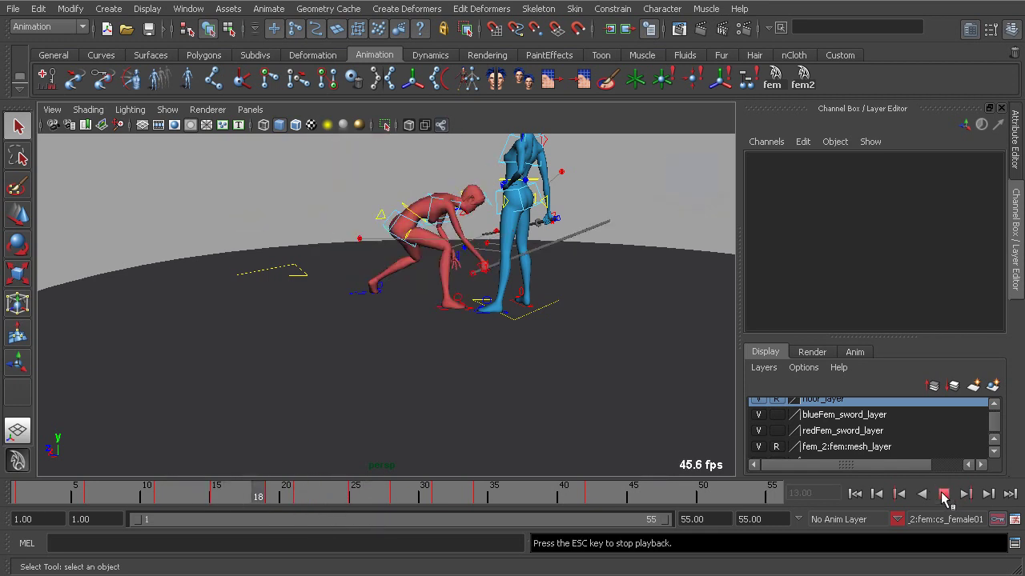
{"action": "left_click_drag", "start_coordinate": [297, 494], "coordinate": [613, 504]}
{"action": "left_click_drag", "start_coordinate": [483, 506], "coordinate": [473, 506]}
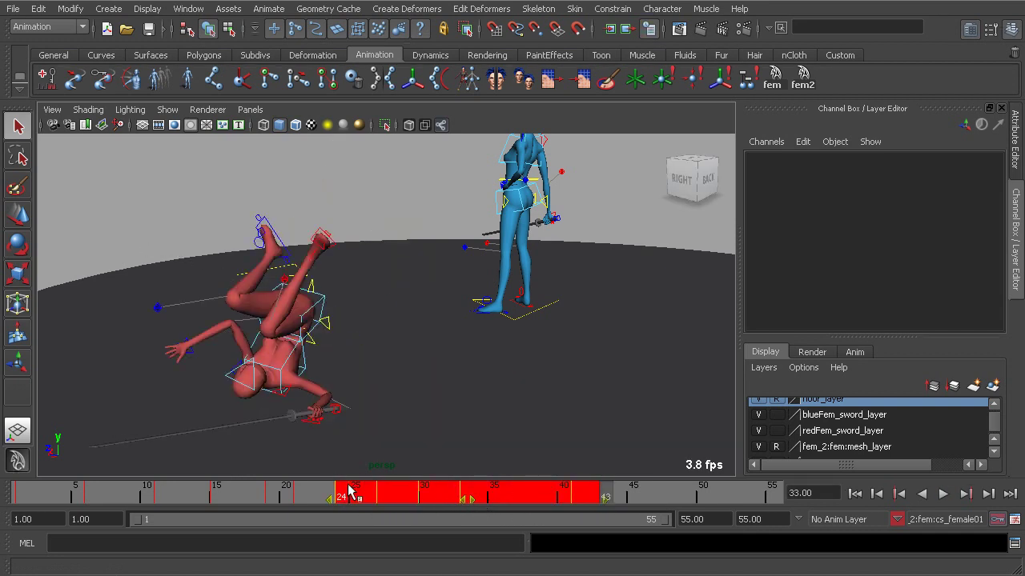
Move the keyframes in the range 27–43 one frame later, to start at frame 28, and scrub to check the timing.
{"action": "left_click_drag", "start_coordinate": [261, 497], "coordinate": [338, 502]}
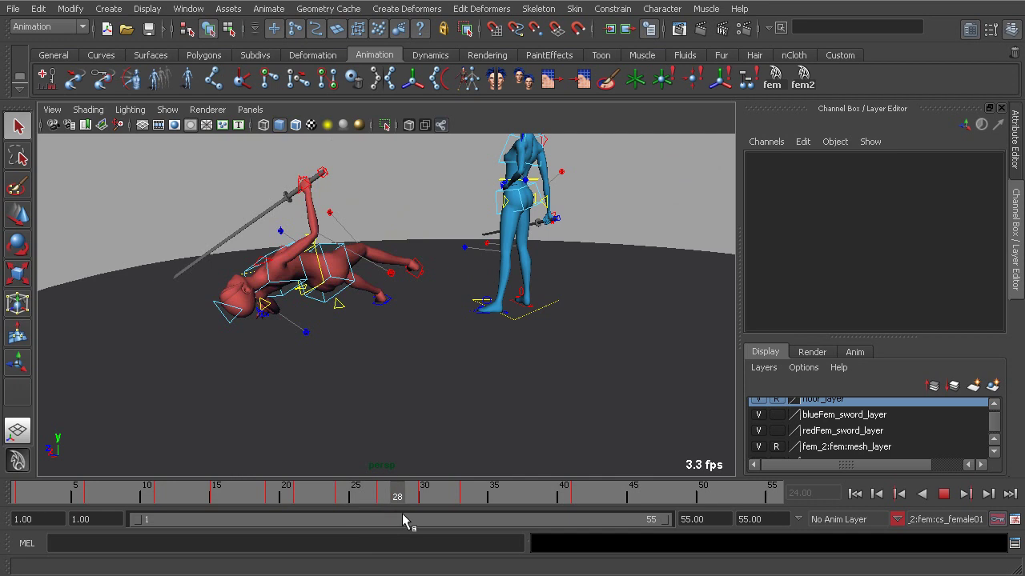
{"action": "mouse_move", "coordinate": [403, 517]}
{"action": "left_mouse_down"}
{"action": "mouse_move", "coordinate": [313, 508]}
{"action": "mouse_move", "coordinate": [380, 514]}
{"action": "mouse_move", "coordinate": [384, 501]}
{"action": "mouse_move", "coordinate": [342, 496]}
{"action": "mouse_move", "coordinate": [390, 510]}
{"action": "left_mouse_up"}
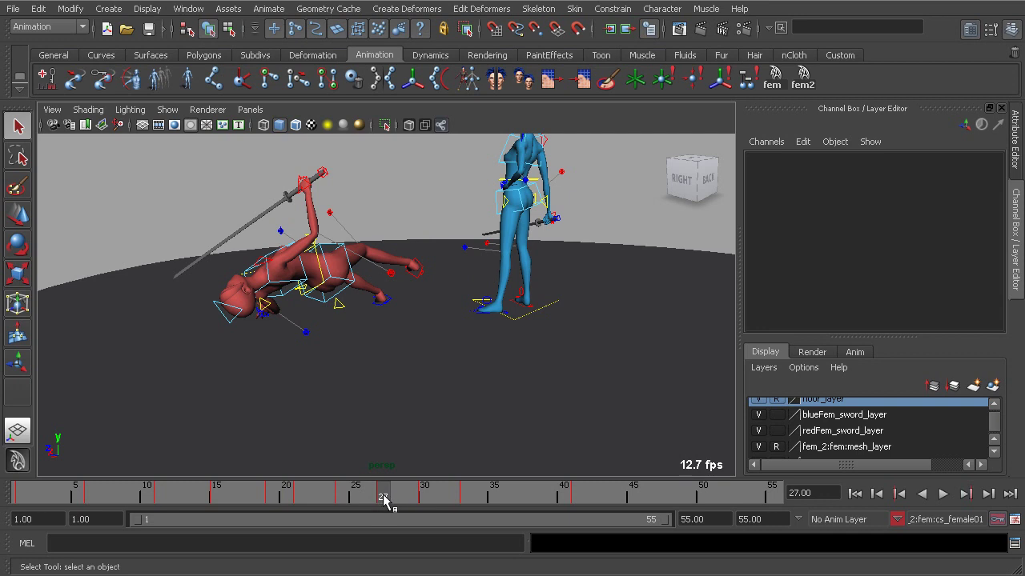
{"action": "left_click_drag", "start_coordinate": [383, 501], "coordinate": [592, 519], "text": "shift"}
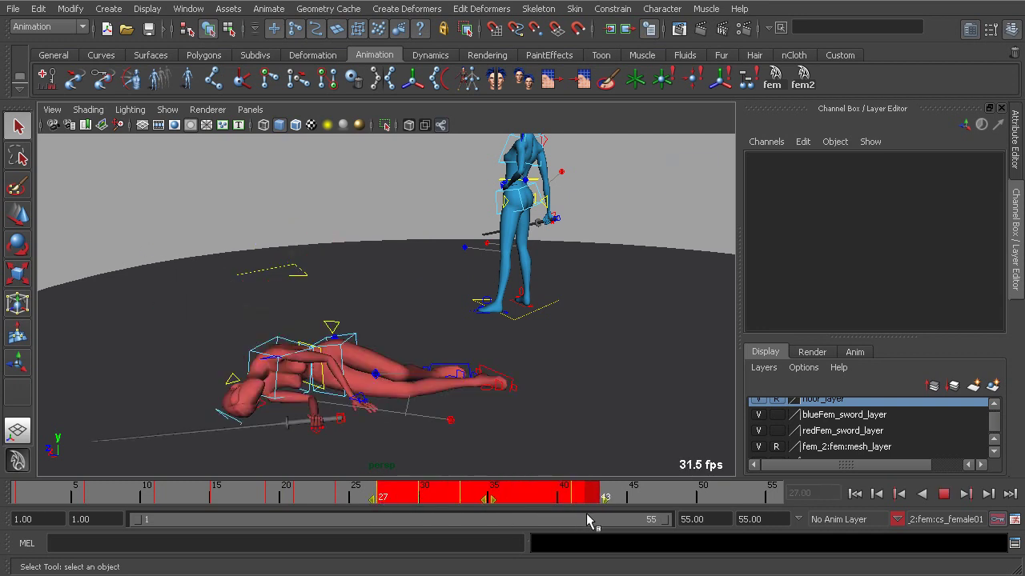
{"action": "left_click", "coordinate": [492, 499]}
{"action": "left_click_drag", "start_coordinate": [502, 506], "coordinate": [508, 507]}
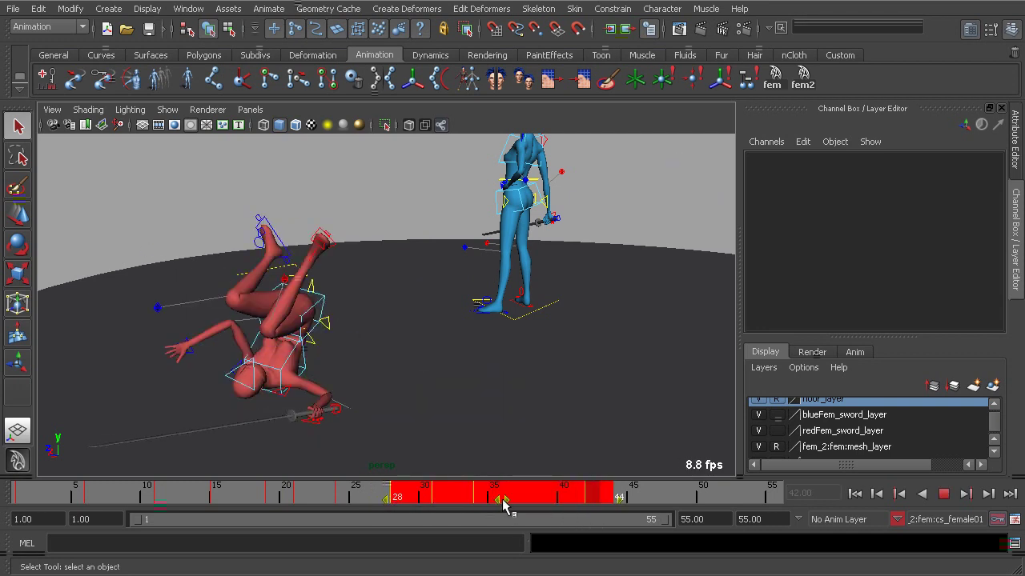
{"action": "left_click_drag", "start_coordinate": [313, 503], "coordinate": [197, 507]}
Hide the NURBS curves in the viewport and play the animation to review the fall without the rig controls.
{"action": "middle_click_drag", "start_coordinate": [351, 327], "coordinate": [328, 380], "text": "alt"}
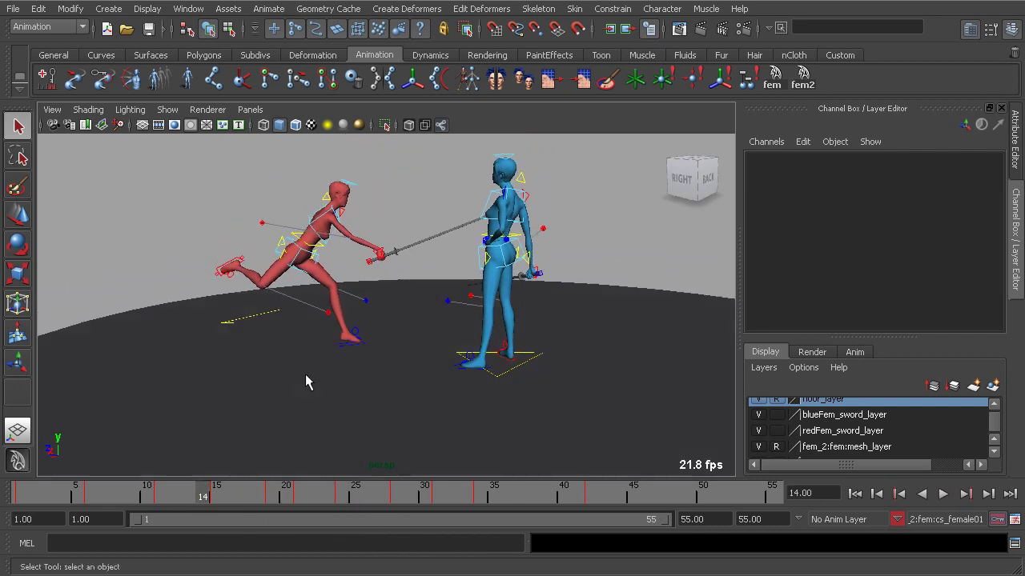
{"action": "left_click", "coordinate": [170, 110]}
{"action": "left_click", "coordinate": [192, 183]}
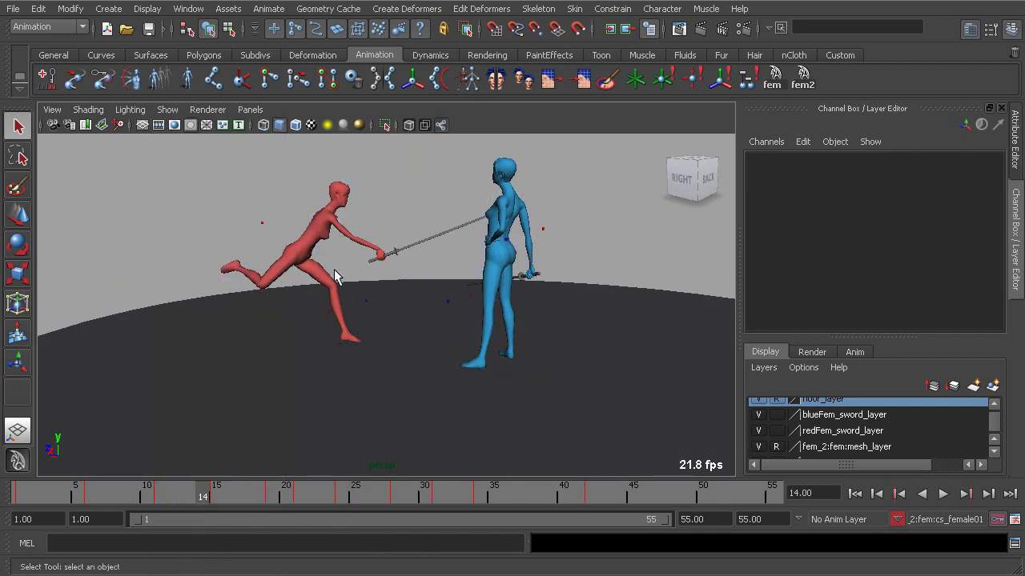
{"action": "left_click", "coordinate": [942, 493]}
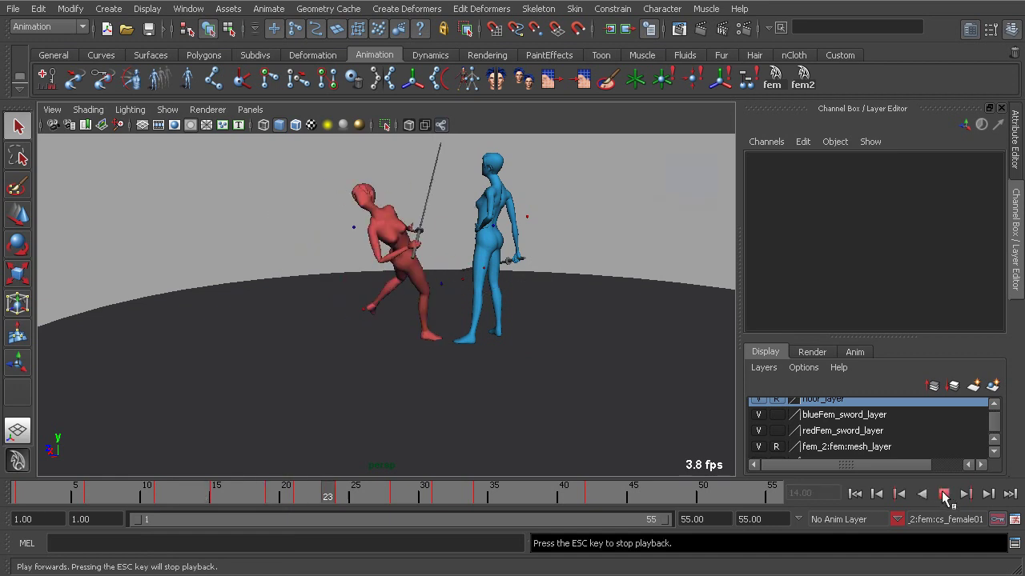
{"action": "left_click_drag", "start_coordinate": [576, 382], "coordinate": [464, 337], "text": "alt"}
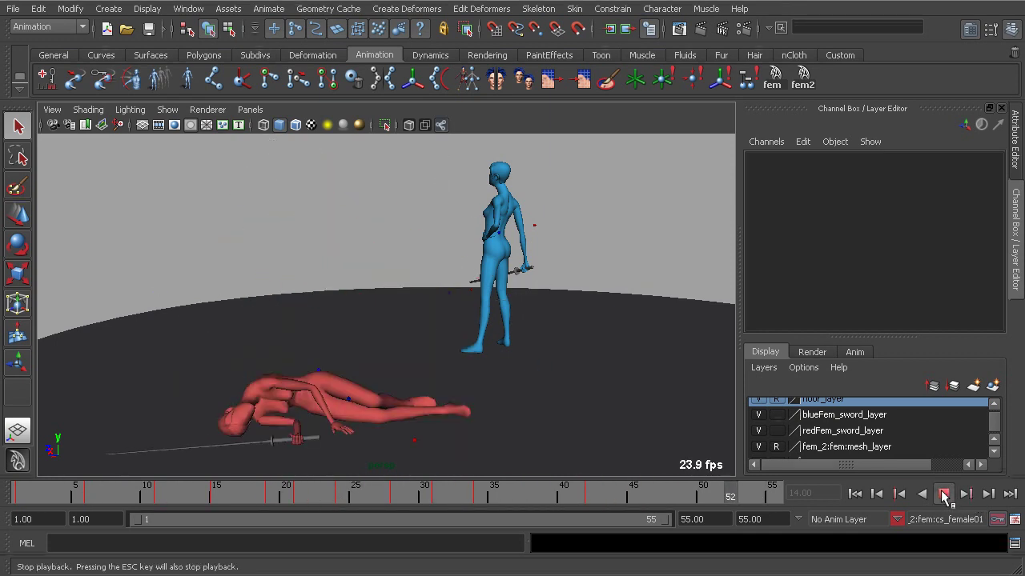
{"action": "left_click", "coordinate": [943, 494]}
Replay and scrub the fall, examining the red character's landing pose around frames 34 to 38 up close.
{"action": "left_click_drag", "start_coordinate": [268, 501], "coordinate": [481, 522]}
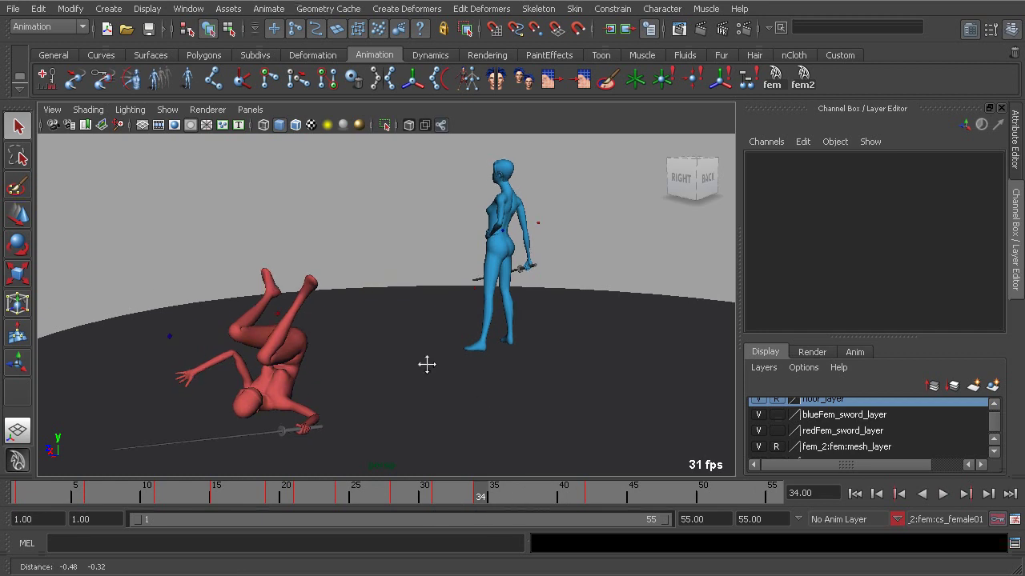
{"action": "key", "text": "alt+v"}
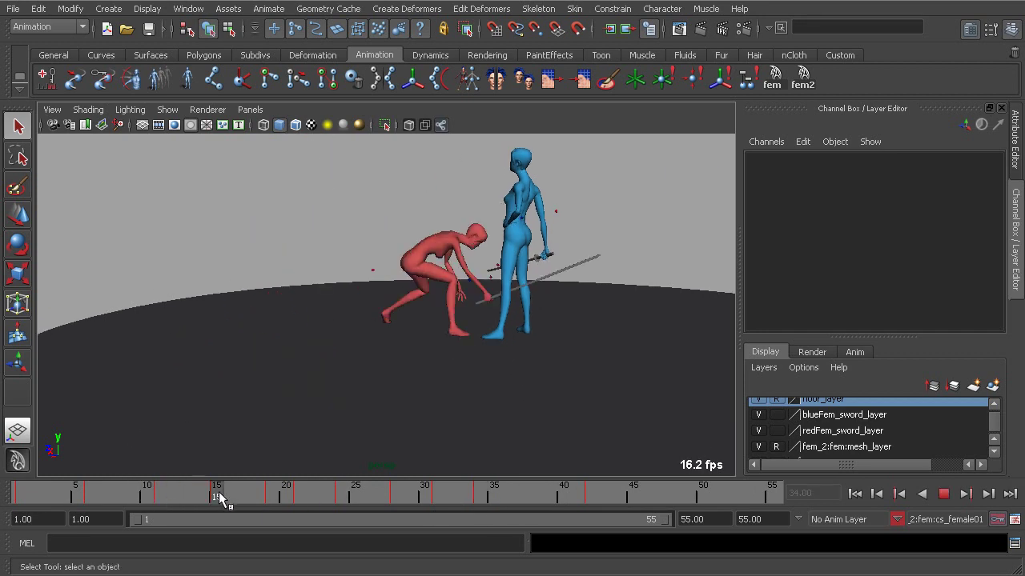
{"action": "key", "text": "alt+v"}
{"action": "left_click_drag", "start_coordinate": [372, 350], "coordinate": [492, 391], "text": "alt"}
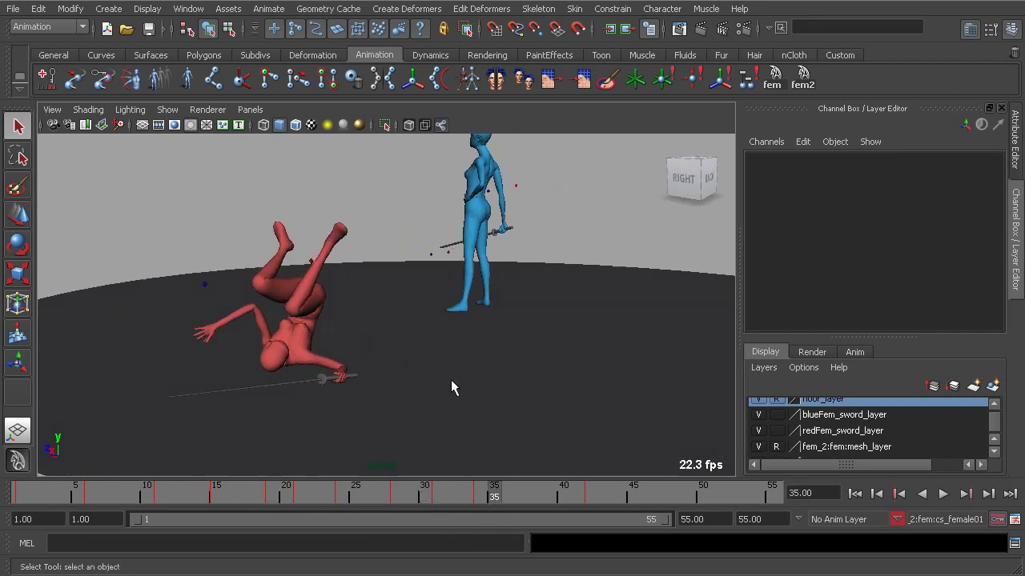
{"action": "mouse_move", "coordinate": [491, 493]}
{"action": "left_mouse_down"}
{"action": "mouse_move", "coordinate": [406, 499]}
{"action": "mouse_move", "coordinate": [503, 514]}
{"action": "mouse_move", "coordinate": [384, 502]}
{"action": "mouse_move", "coordinate": [520, 516]}
{"action": "mouse_move", "coordinate": [406, 500]}
{"action": "mouse_move", "coordinate": [474, 510]}
{"action": "left_mouse_up"}
{"action": "left_click_drag", "start_coordinate": [400, 457], "coordinate": [368, 373], "text": "alt"}
{"action": "key", "text": "alt+v"}
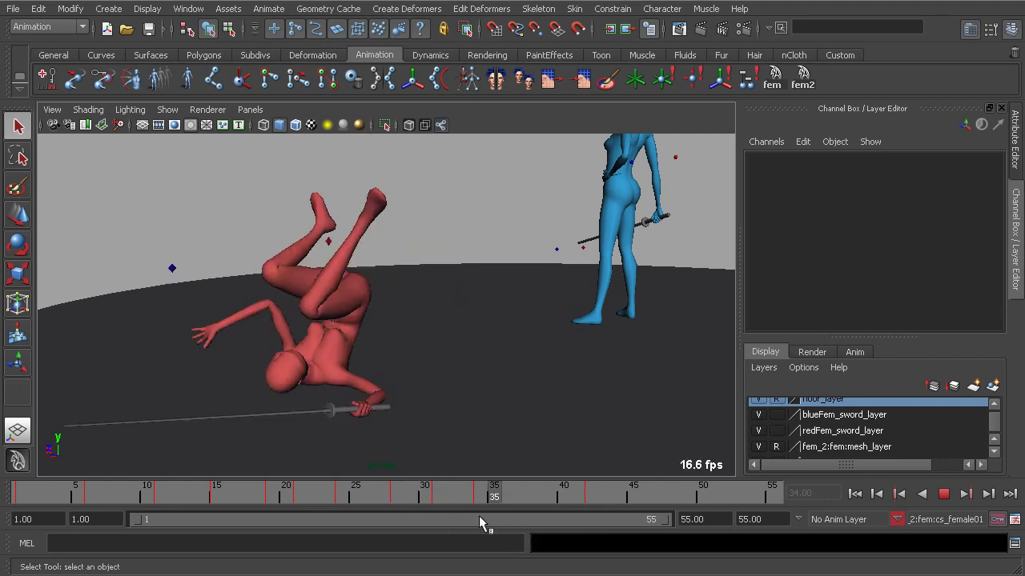
{"action": "key", "text": "Escape"}
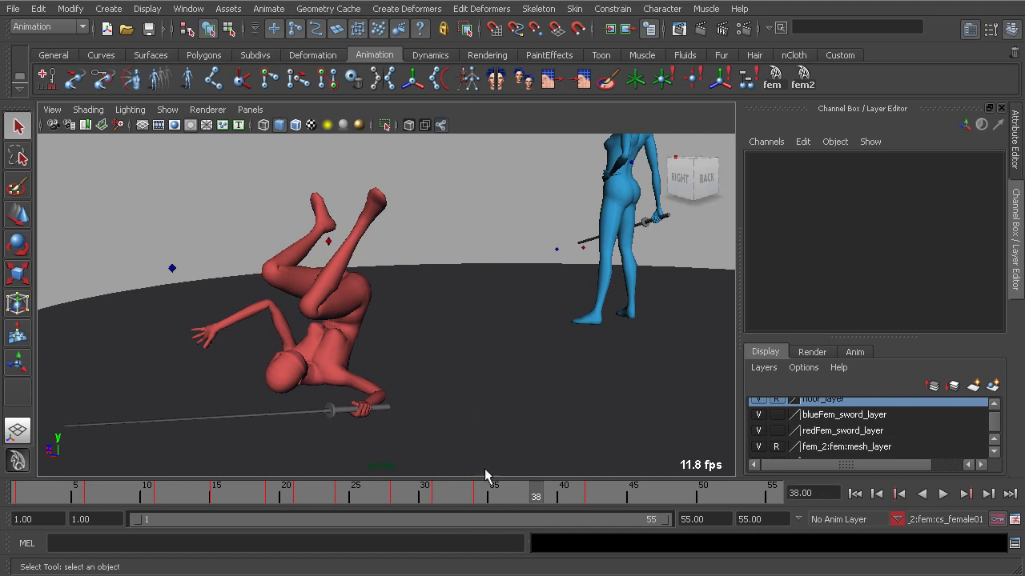
{"action": "key", "text": "alt+v"}
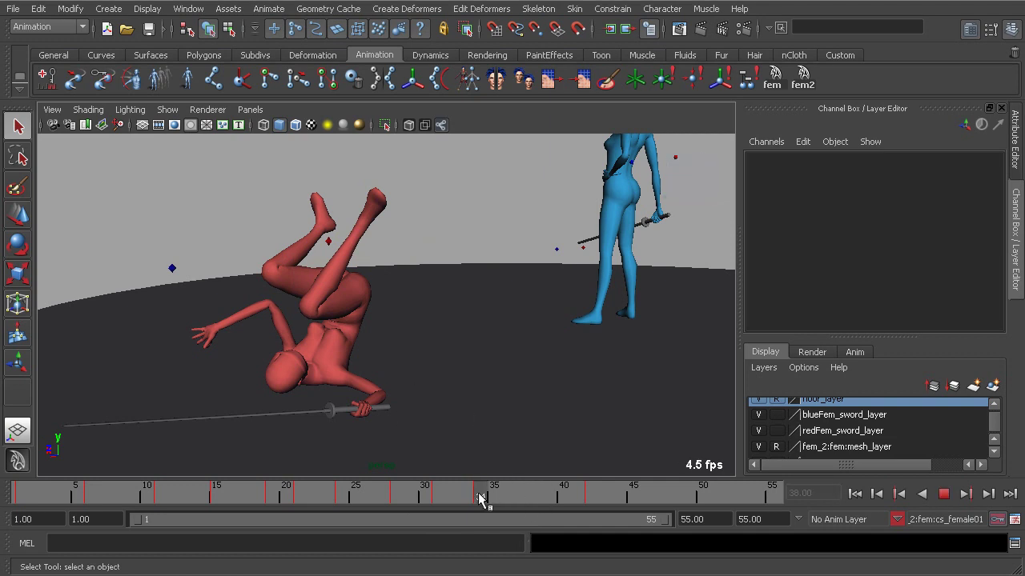
{"action": "mouse_move", "coordinate": [547, 501]}
{"action": "left_mouse_down"}
{"action": "mouse_move", "coordinate": [521, 501]}
{"action": "mouse_move", "coordinate": [585, 503]}
{"action": "mouse_move", "coordinate": [454, 498]}
{"action": "mouse_move", "coordinate": [570, 507]}
{"action": "mouse_move", "coordinate": [537, 506]}
{"action": "left_mouse_up"}
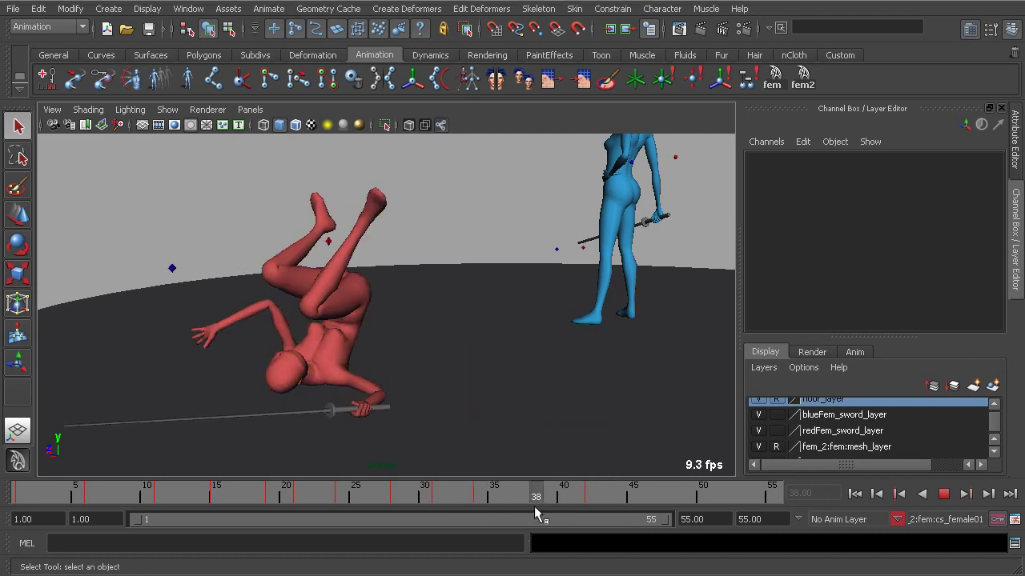
{"action": "key", "text": "Escape"}
{"action": "left_click_drag", "start_coordinate": [440, 429], "coordinate": [324, 324], "text": "alt"}
Show the NURBS curves again and go to frame 38 with the red character's landing pose in close view.
{"action": "left_click", "coordinate": [167, 110]}
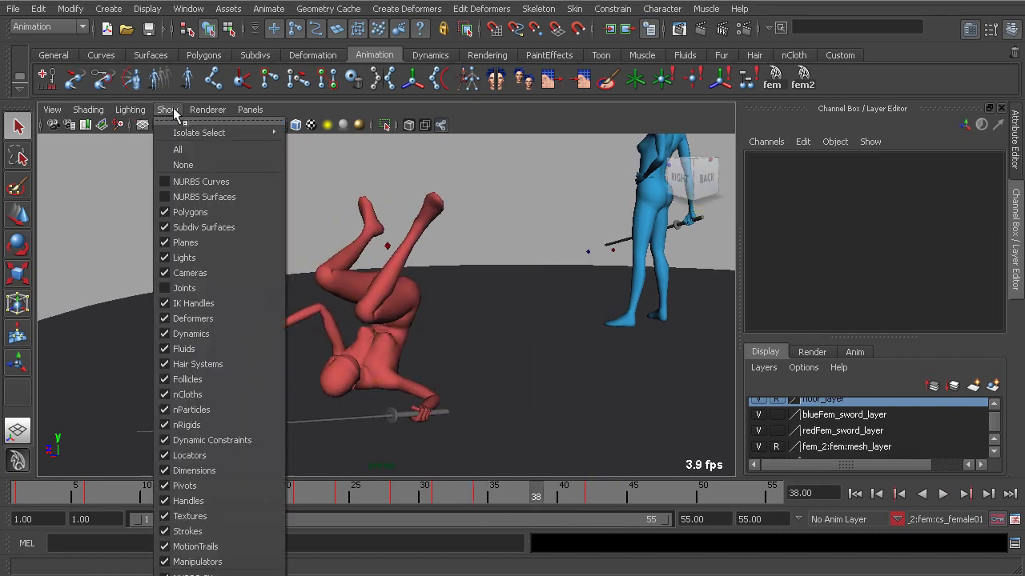
{"action": "left_click", "coordinate": [217, 179]}
{"action": "left_click_drag", "start_coordinate": [346, 241], "coordinate": [360, 255], "text": "alt"}
{"action": "right_click_drag", "start_coordinate": [359, 255], "coordinate": [422, 291], "text": "alt"}
{"action": "middle_click_drag", "start_coordinate": [437, 292], "coordinate": [475, 366], "text": "alt"}
{"action": "mouse_move", "coordinate": [524, 494]}
{"action": "left_mouse_down"}
{"action": "mouse_move", "coordinate": [423, 496]}
{"action": "mouse_move", "coordinate": [508, 494]}
{"action": "left_mouse_up"}
{"action": "mouse_move", "coordinate": [432, 384]}
{"action": "left_mouse_down", "text": "alt"}
{"action": "mouse_move", "coordinate": [425, 400]}
{"action": "mouse_move", "coordinate": [443, 374]}
{"action": "left_mouse_up", "text": "alt"}
{"action": "left_click_drag", "start_coordinate": [521, 496], "coordinate": [530, 519]}
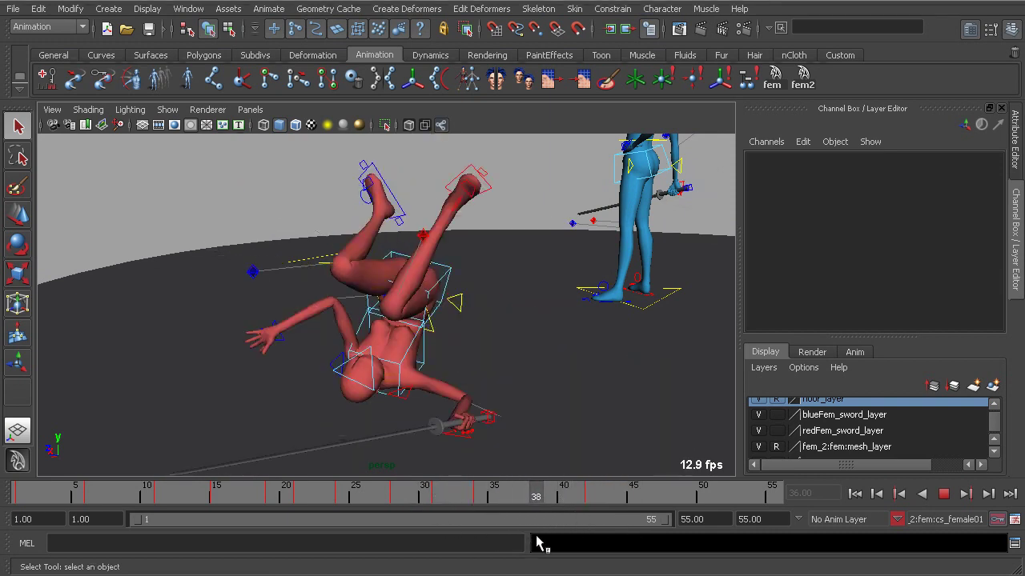
Rotate the red character's centre-of-gravity control at frame 38 to a Rotate Z of about 141.7.
{"action": "key", "text": "Escape"}
{"action": "left_click_drag", "start_coordinate": [478, 343], "coordinate": [516, 333], "text": "alt"}
{"action": "left_click", "coordinate": [453, 316]}
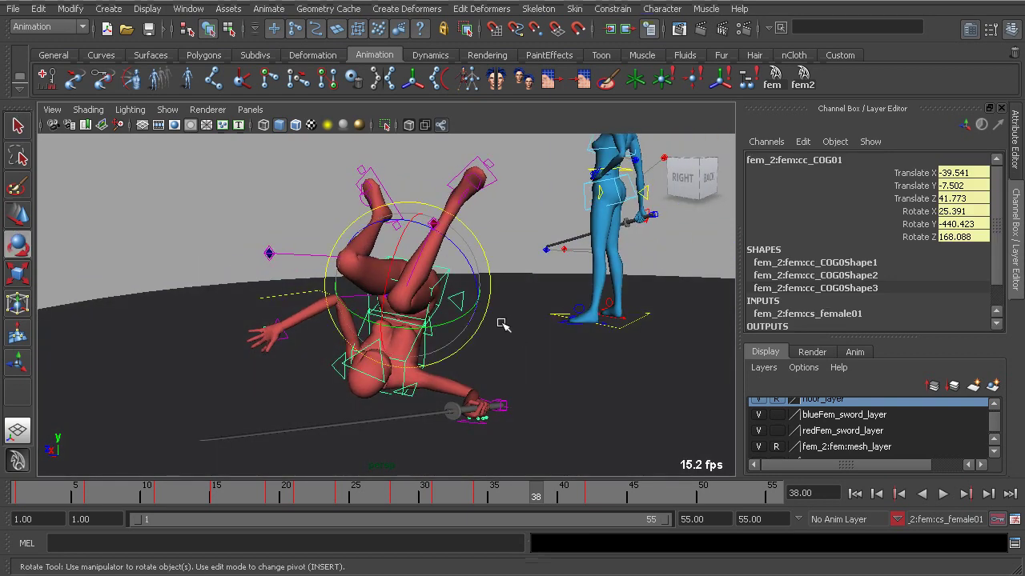
{"action": "left_click_drag", "start_coordinate": [496, 312], "coordinate": [474, 274], "text": "alt"}
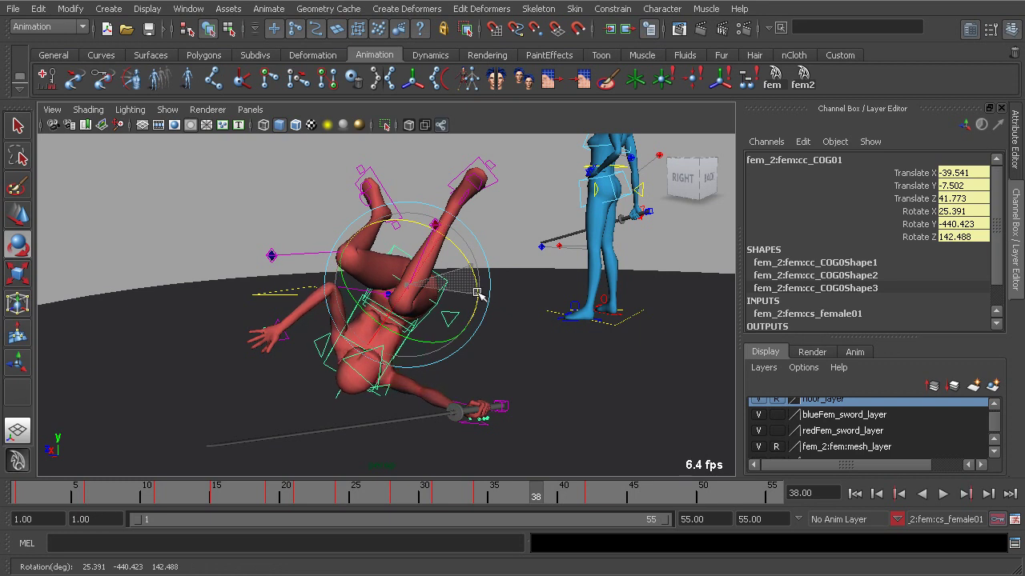
{"action": "left_click_drag", "start_coordinate": [478, 294], "coordinate": [430, 314], "text": "alt"}
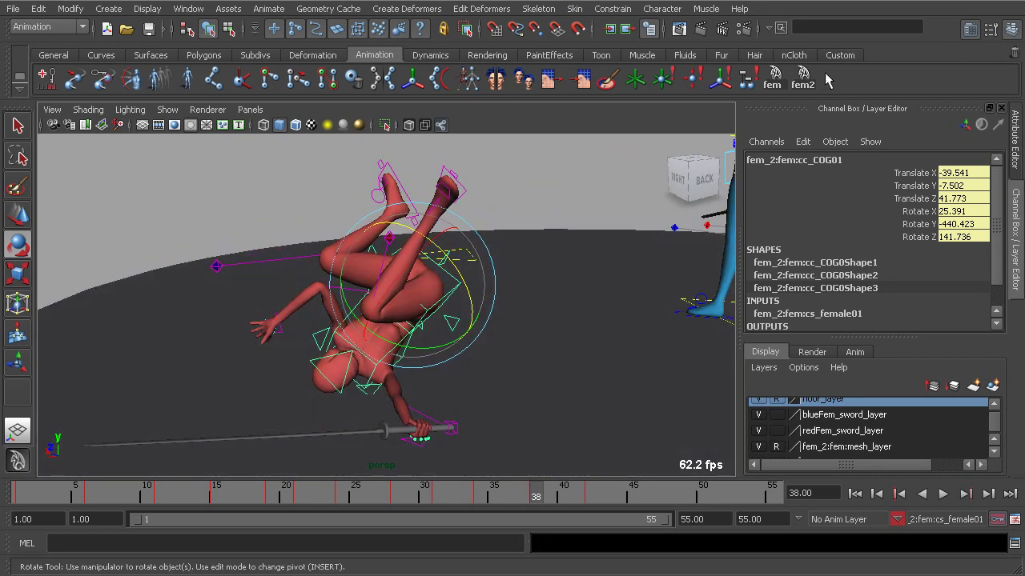
Select all the red character's controls, shift them along Z to bring the right elbow control to Translate Z 62.959, and play back.
{"action": "left_click", "coordinate": [803, 84]}
{"action": "left_click_drag", "start_coordinate": [496, 268], "coordinate": [557, 388], "text": "alt"}
{"action": "key", "text": "w"}
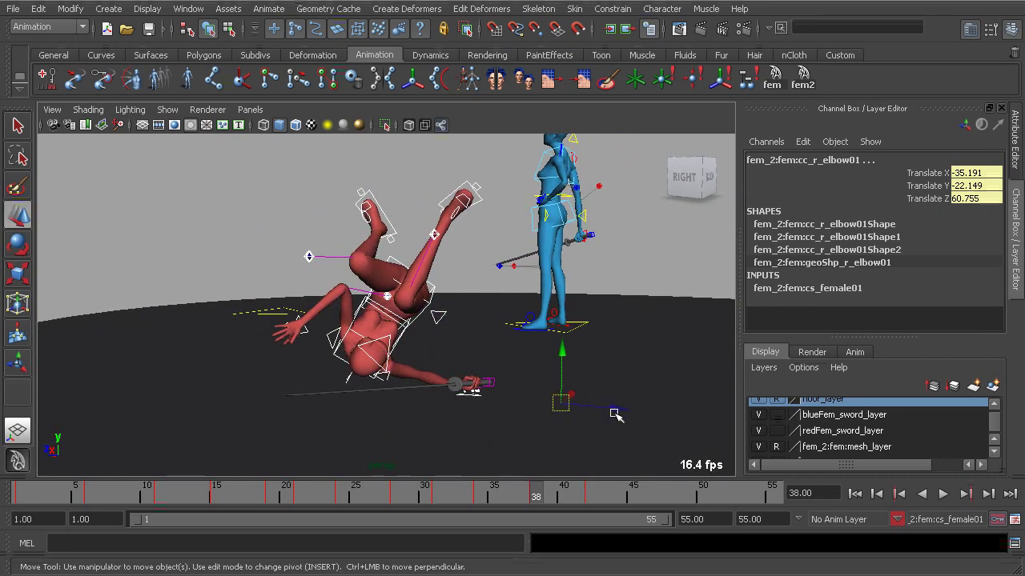
{"action": "left_click_drag", "start_coordinate": [627, 414], "coordinate": [556, 378], "text": "alt"}
{"action": "key", "text": "alt+v"}
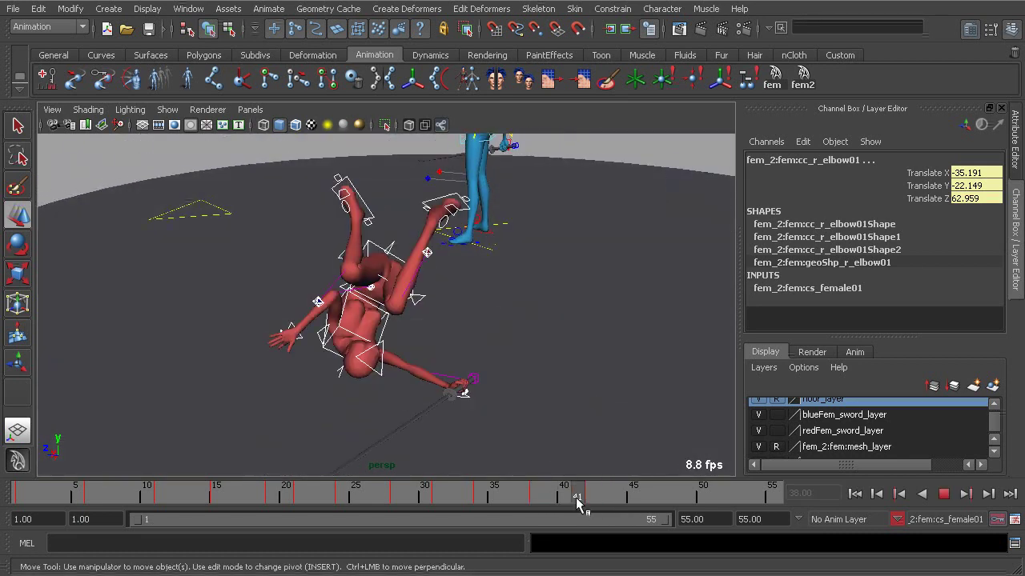
Go to frame 39, move the red character's right leg control to about (-38.8, 8.4, 52.9), and key the pose.
{"action": "left_click", "coordinate": [536, 496]}
{"action": "left_click_drag", "start_coordinate": [448, 320], "coordinate": [409, 355], "text": "alt"}
{"action": "scroll", "coordinate": [405, 341], "scroll_direction": "up", "scroll_amount": 2}
{"action": "mouse_move", "coordinate": [539, 502]}
{"action": "left_mouse_down"}
{"action": "mouse_move", "coordinate": [512, 493]}
{"action": "mouse_move", "coordinate": [548, 496]}
{"action": "left_mouse_up"}
{"action": "left_click_drag", "start_coordinate": [407, 385], "coordinate": [457, 256], "text": "alt"}
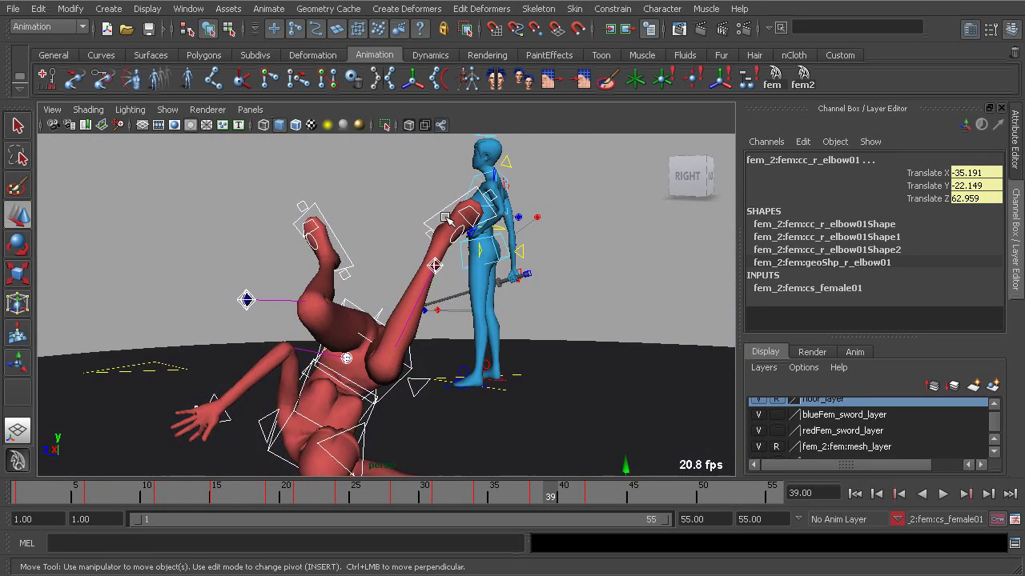
{"action": "left_click", "coordinate": [445, 217]}
{"action": "left_click_drag", "start_coordinate": [445, 217], "coordinate": [461, 240], "text": "alt"}
{"action": "key", "text": "w"}
{"action": "left_click_drag", "start_coordinate": [416, 253], "coordinate": [497, 244], "text": "alt"}
{"action": "left_click_drag", "start_coordinate": [494, 245], "coordinate": [308, 273], "text": "alt"}
{"action": "key", "text": "s"}
Reposition the right knee control at frame 39 and rotate the right leg control to 322.989, 17.661, 96.4.
{"action": "left_click_drag", "start_coordinate": [381, 259], "coordinate": [308, 295], "text": "alt"}
{"action": "left_click", "coordinate": [389, 251]}
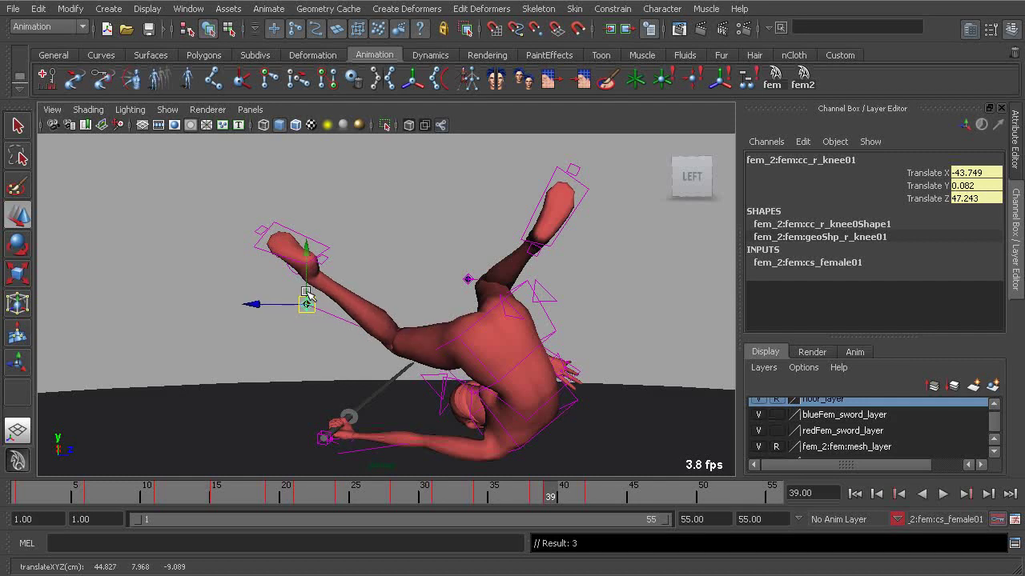
{"action": "left_click", "coordinate": [315, 244]}
{"action": "key", "text": "e"}
{"action": "left_click_drag", "start_coordinate": [288, 234], "coordinate": [324, 232]}
{"action": "left_click_drag", "start_coordinate": [326, 246], "coordinate": [459, 274], "text": "alt"}
{"action": "left_click_drag", "start_coordinate": [445, 271], "coordinate": [602, 309]}
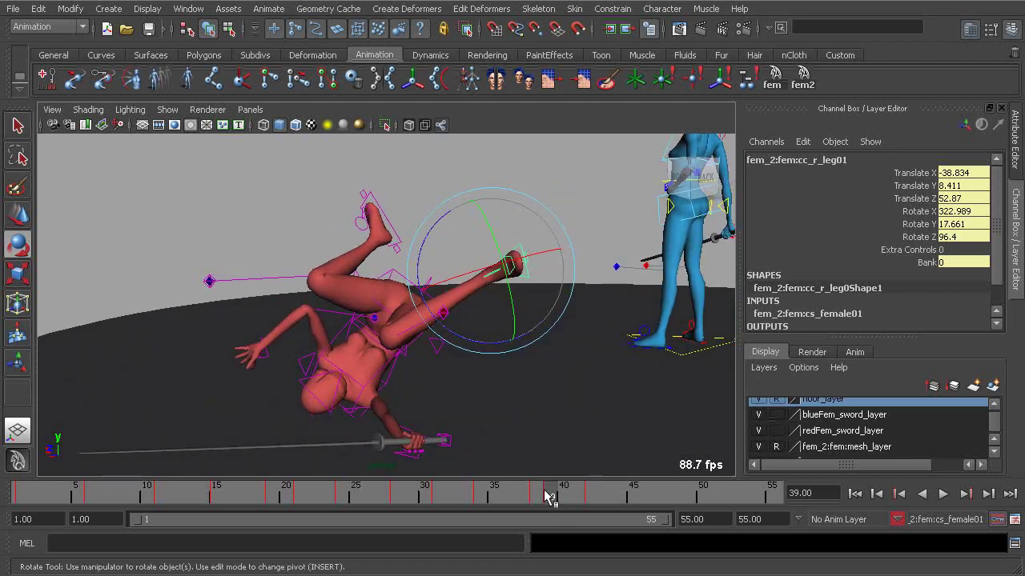
Transfer the adjusted leg pose from frame 39 to frame 38 and check the motion from frame 34 by scrubbing and playback.
{"action": "left_click_drag", "start_coordinate": [563, 365], "coordinate": [475, 381], "text": "alt"}
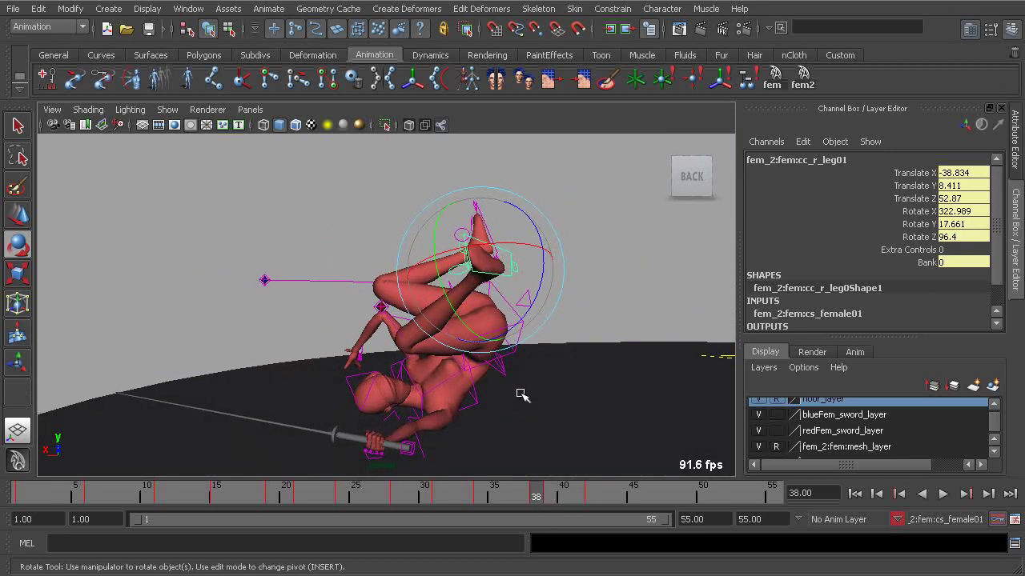
{"action": "right_click", "coordinate": [549, 495]}
{"action": "left_click", "coordinate": [586, 545]}
{"action": "mouse_move", "coordinate": [540, 498]}
{"action": "left_mouse_down"}
{"action": "mouse_move", "coordinate": [507, 498]}
{"action": "mouse_move", "coordinate": [537, 495]}
{"action": "left_mouse_up"}
{"action": "left_click_drag", "start_coordinate": [517, 389], "coordinate": [490, 353], "text": "alt"}
{"action": "left_click_drag", "start_coordinate": [542, 490], "coordinate": [479, 506]}
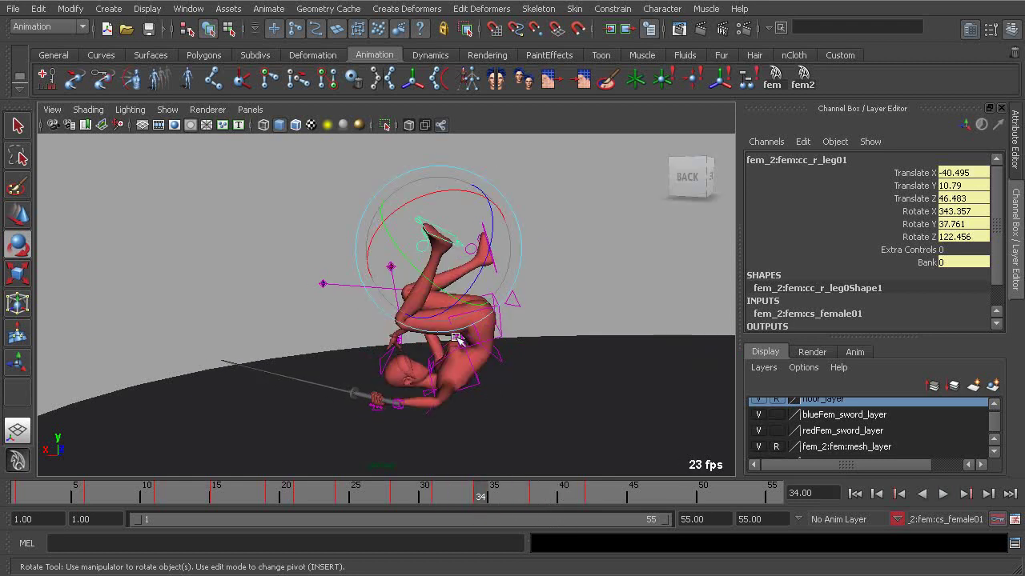
{"action": "key", "text": "alt+v"}
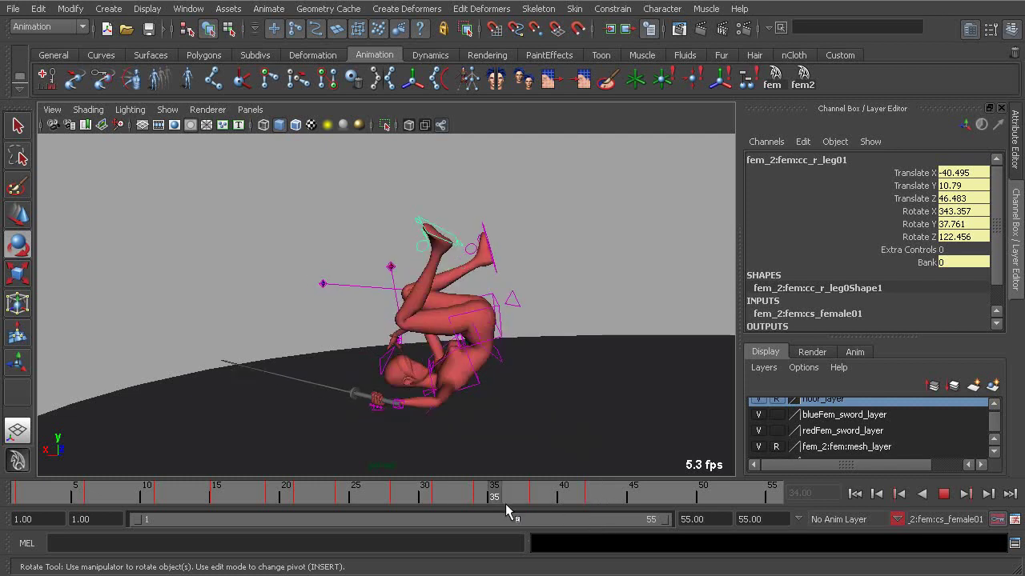
{"action": "key", "text": "alt+v"}
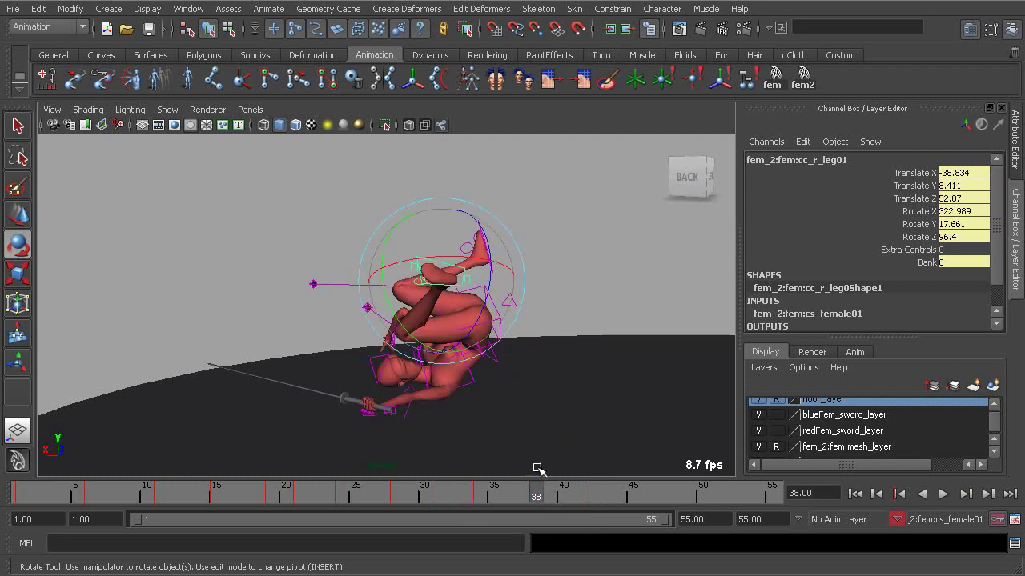
Move the right leg control at frame 38 to Translate X -36.208 and review the fall by playing and scrubbing.
{"action": "key", "text": "w"}
{"action": "left_click_drag", "start_coordinate": [475, 327], "coordinate": [484, 310], "text": "alt"}
{"action": "left_click_drag", "start_coordinate": [503, 277], "coordinate": [551, 278]}
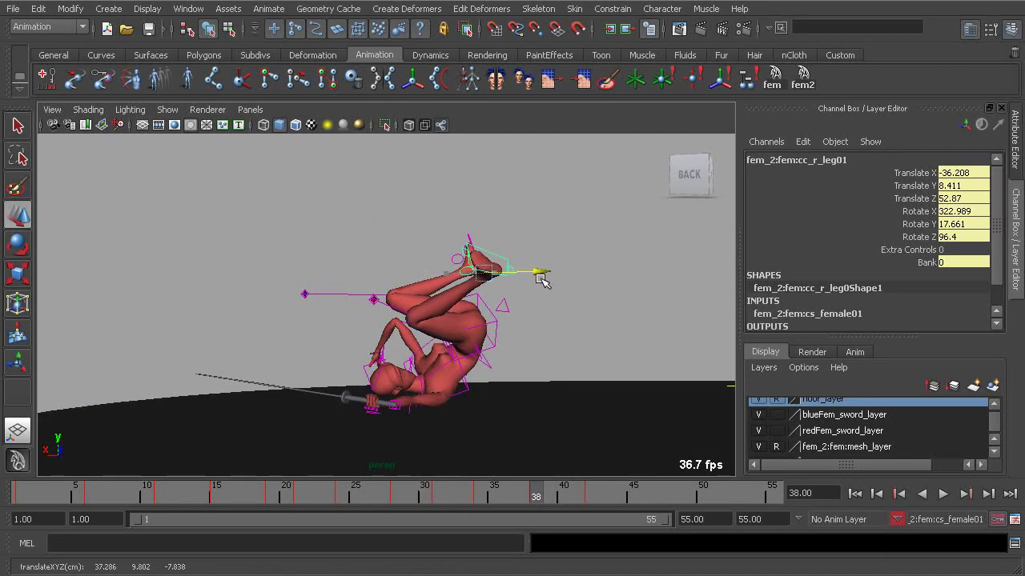
{"action": "key", "text": "alt+v"}
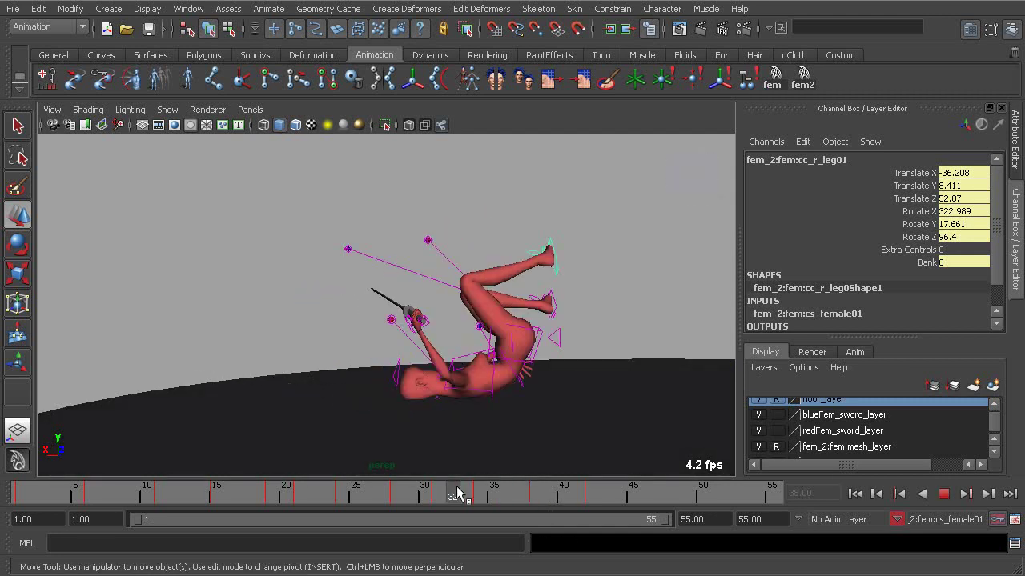
{"action": "left_click_drag", "start_coordinate": [597, 528], "coordinate": [527, 511]}
{"action": "left_click_drag", "start_coordinate": [507, 312], "coordinate": [506, 336], "text": "alt"}
{"action": "left_click_drag", "start_coordinate": [526, 486], "coordinate": [531, 491]}
{"action": "left_click_drag", "start_coordinate": [485, 317], "coordinate": [481, 345], "text": "alt"}
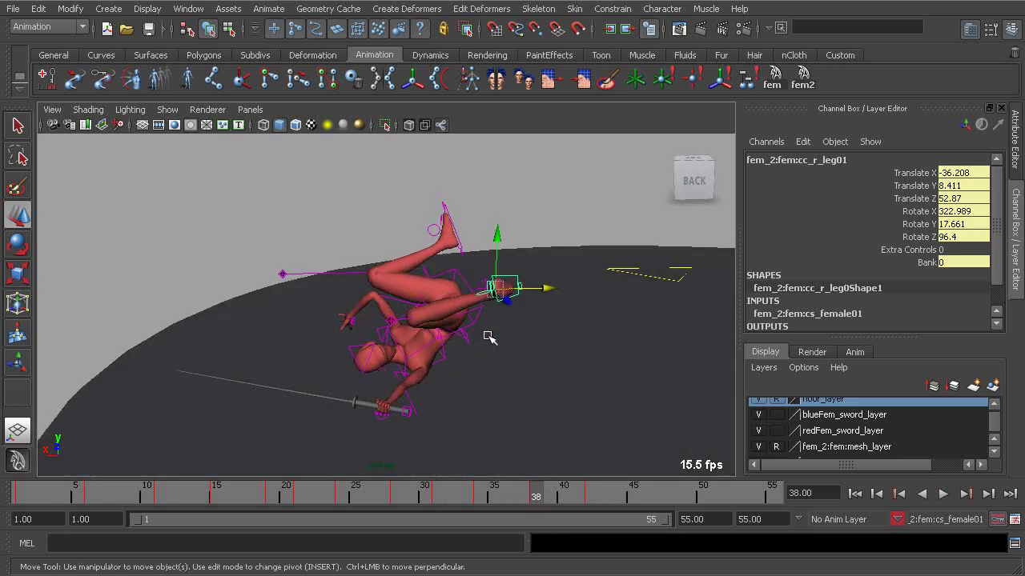
Rotate the right leg control at frame 38 to 344.939, 17.138, 99.88 and review the surrounding frames.
{"action": "key", "text": "e"}
{"action": "left_click_drag", "start_coordinate": [507, 262], "coordinate": [509, 272]}
{"action": "left_click_drag", "start_coordinate": [496, 339], "coordinate": [447, 246], "text": "alt"}
{"action": "left_click_drag", "start_coordinate": [464, 281], "coordinate": [476, 486], "text": "alt"}
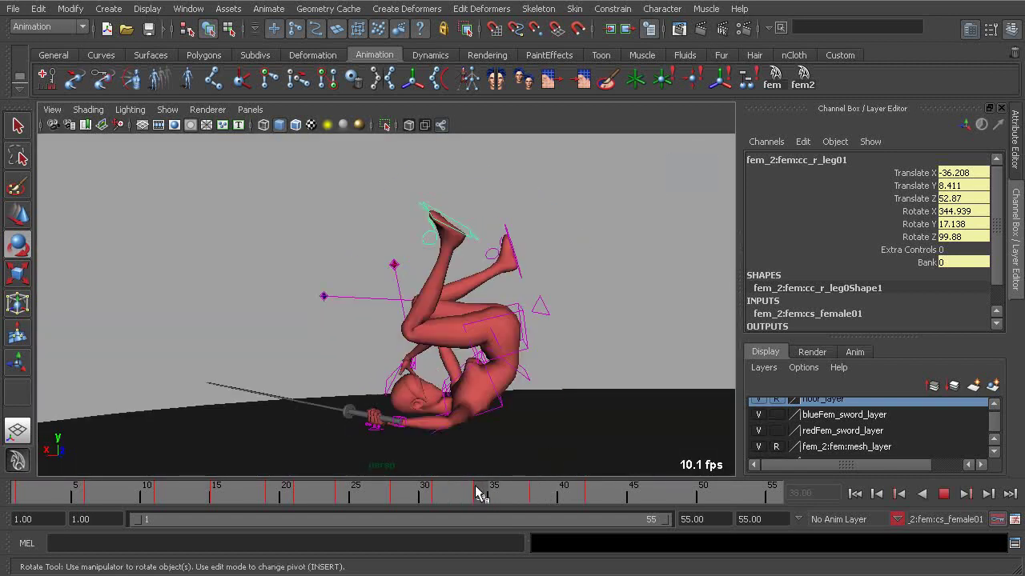
{"action": "left_click", "coordinate": [544, 503]}
{"action": "left_click_drag", "start_coordinate": [576, 416], "coordinate": [441, 286], "text": "alt"}
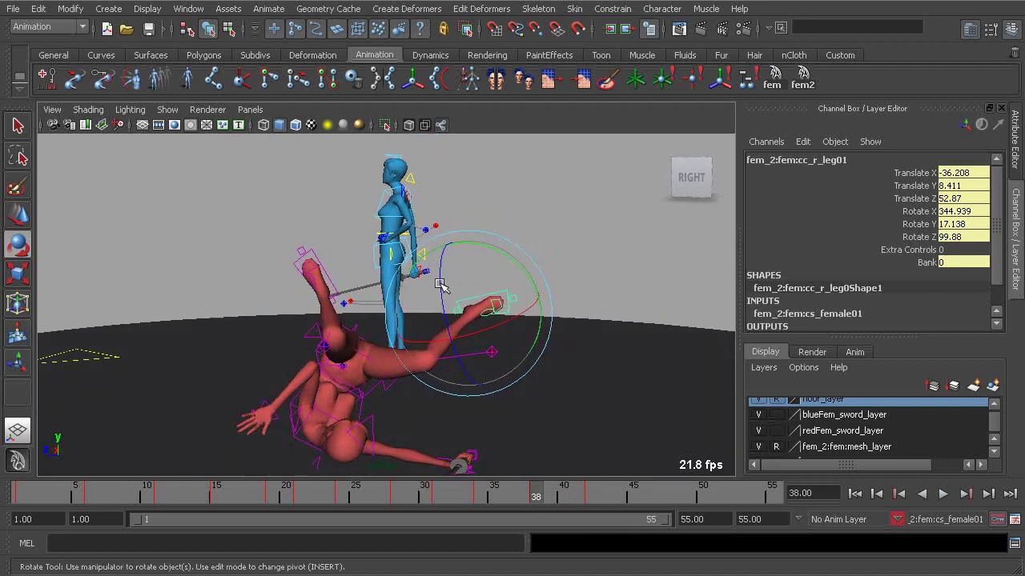
Move the red character's left leg control at frame 38 to -40.572, 10.637, 47.018.
{"action": "left_click", "coordinate": [324, 272]}
{"action": "left_click_drag", "start_coordinate": [325, 272], "coordinate": [476, 303], "text": "alt"}
{"action": "key", "text": "w"}
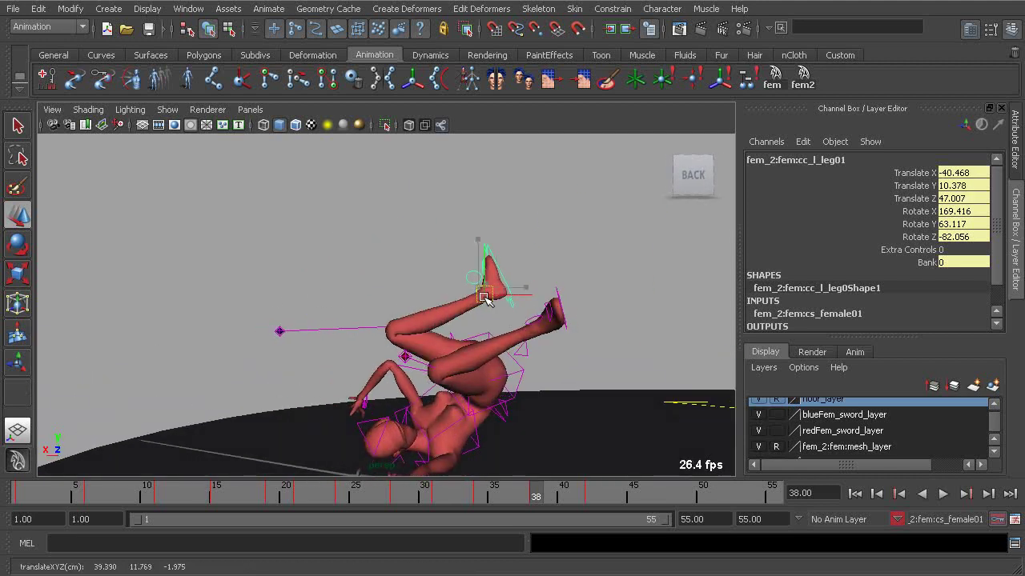
Rotate the left leg control at frame 38 to -23.586, 61.873, -252.285, checking the foot from several angles.
{"action": "key", "text": "e"}
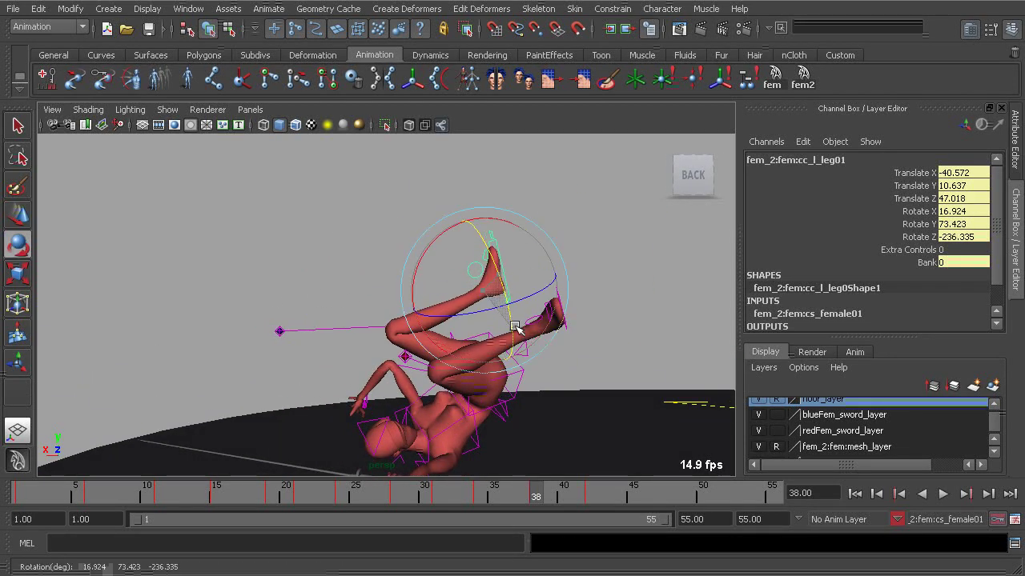
{"action": "left_click_drag", "start_coordinate": [514, 328], "coordinate": [453, 281], "text": "alt"}
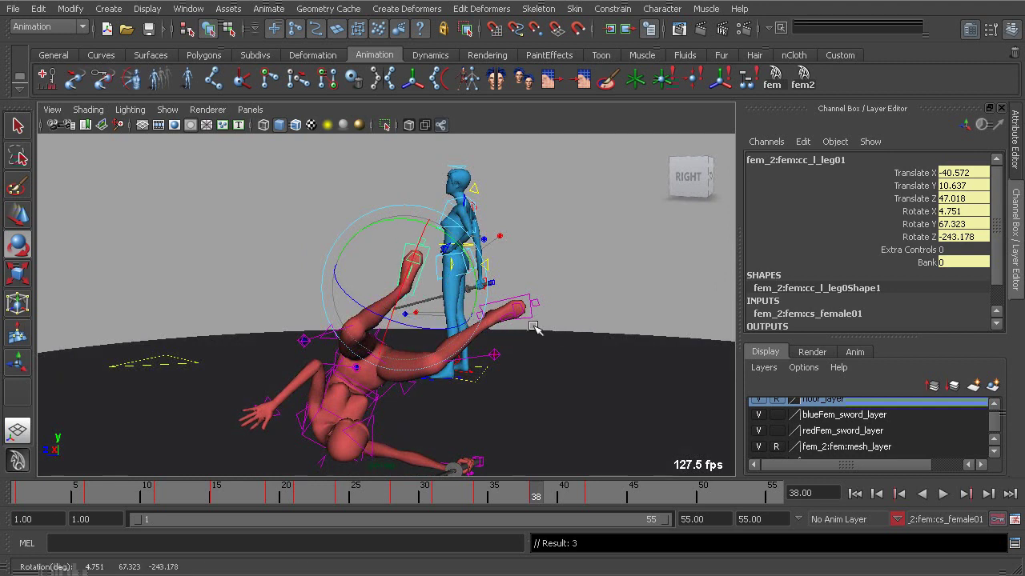
{"action": "left_click_drag", "start_coordinate": [559, 336], "coordinate": [398, 345], "text": "alt"}
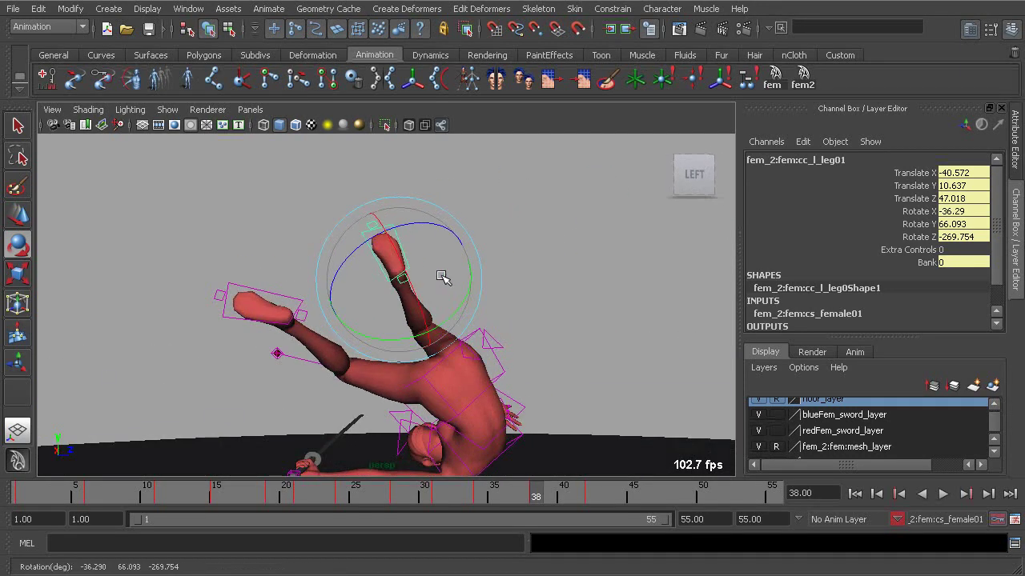
{"action": "left_click_drag", "start_coordinate": [445, 268], "coordinate": [451, 270]}
{"action": "left_click_drag", "start_coordinate": [304, 327], "coordinate": [336, 360], "text": "alt"}
{"action": "middle_click_drag", "start_coordinate": [340, 361], "coordinate": [399, 330], "text": "alt"}
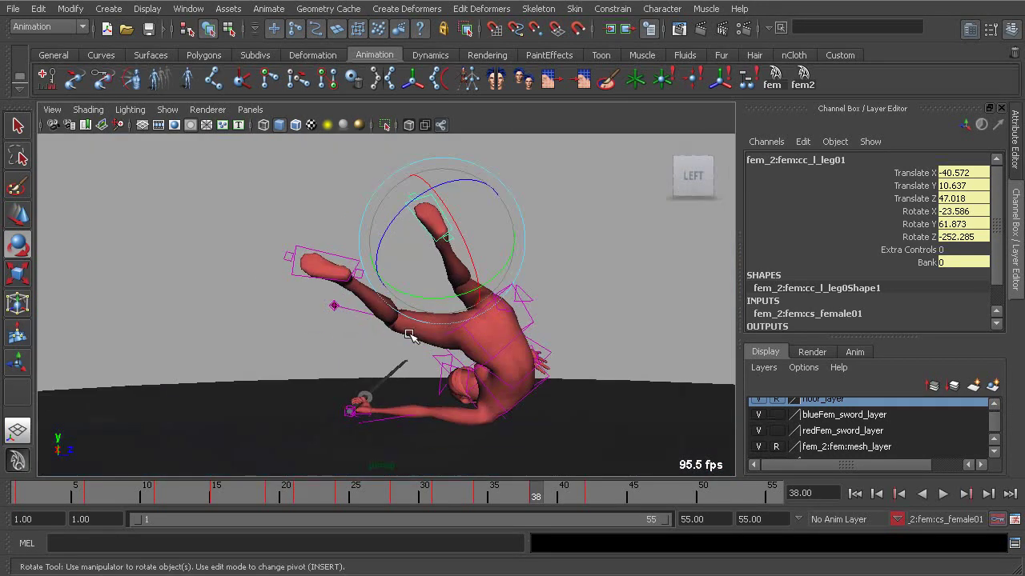
{"action": "left_click_drag", "start_coordinate": [435, 366], "coordinate": [467, 404], "text": "alt"}
Play and scrub the fall to examine both legs' motion around frames 37 to 40 from the side and back.
{"action": "key", "text": "alt+v"}
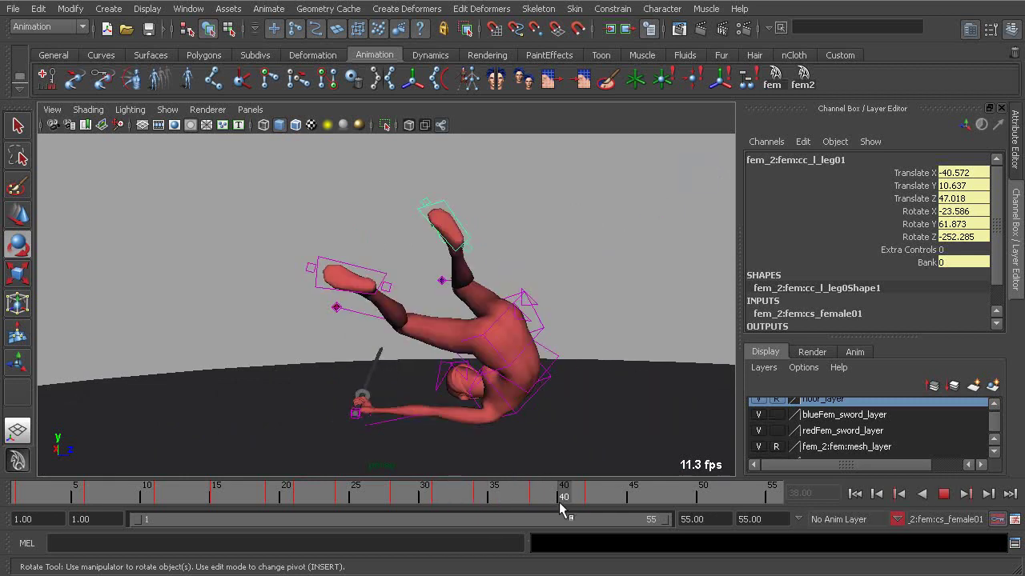
{"action": "left_click_drag", "start_coordinate": [592, 519], "coordinate": [534, 504]}
{"action": "left_click_drag", "start_coordinate": [498, 416], "coordinate": [553, 386], "text": "alt"}
{"action": "key", "text": "alt+v"}
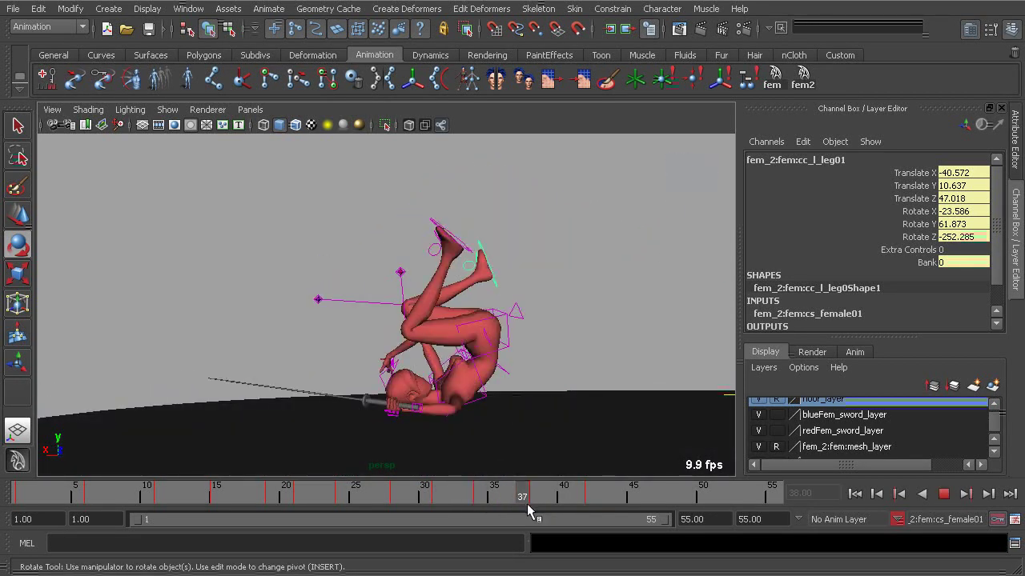
{"action": "mouse_move", "coordinate": [558, 510]}
{"action": "left_mouse_down"}
{"action": "mouse_move", "coordinate": [609, 525]}
{"action": "mouse_move", "coordinate": [474, 501]}
{"action": "mouse_move", "coordinate": [617, 528]}
{"action": "mouse_move", "coordinate": [522, 507]}
{"action": "mouse_move", "coordinate": [538, 518]}
{"action": "left_mouse_up"}
Set the left leg control's Rotate X to 5.668 at frame 38 by rotating it, and play the fall.
{"action": "left_click_drag", "start_coordinate": [514, 401], "coordinate": [511, 428], "text": "alt"}
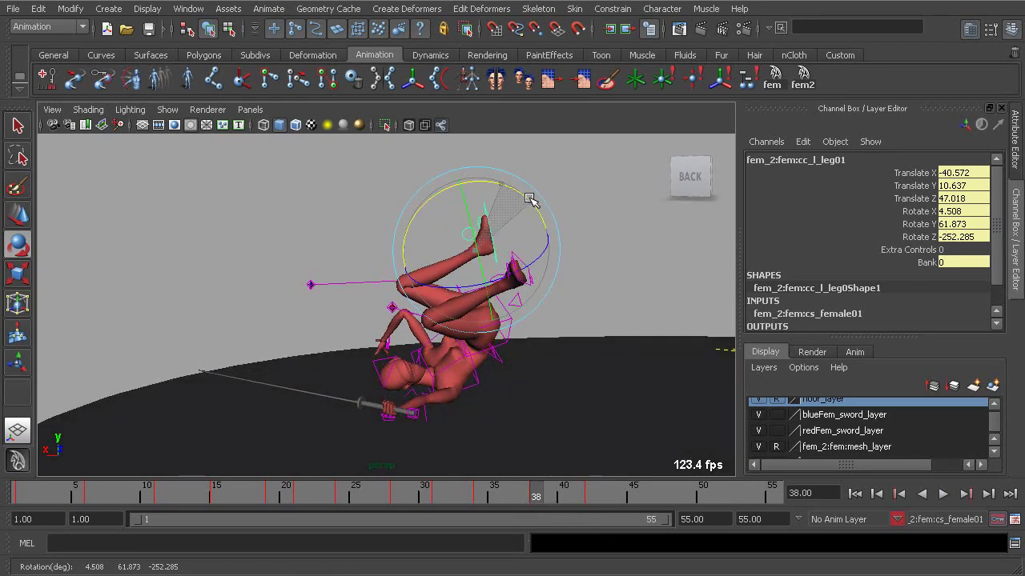
{"action": "key", "text": "alt+v"}
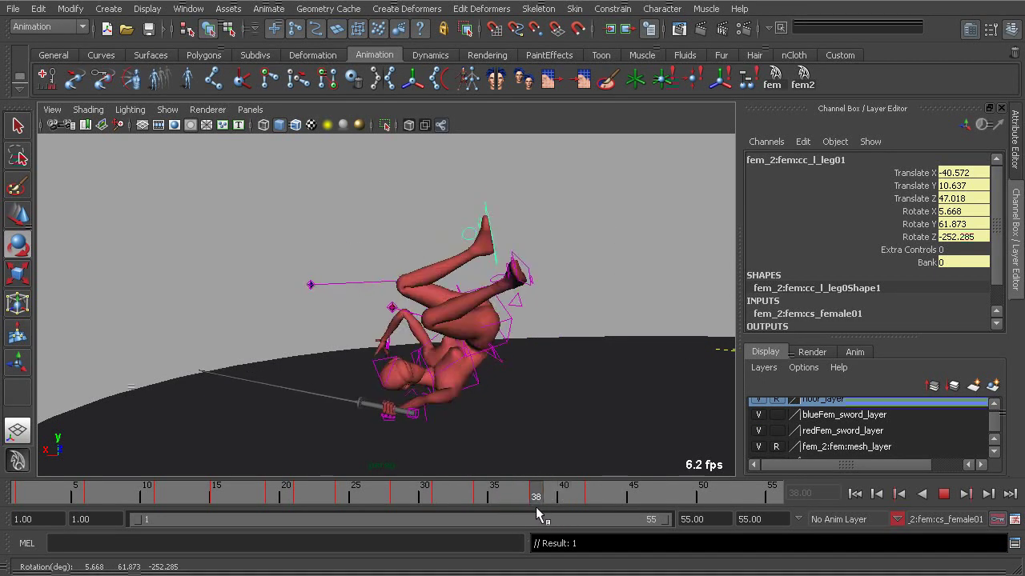
{"action": "key", "text": "alt+v"}
Move the left leg control at frame 38 to -38.353, 10.758, 46.678 and review the fall around frames 35 to 37.
{"action": "key", "text": "w"}
{"action": "left_click_drag", "start_coordinate": [478, 256], "coordinate": [512, 257]}
{"action": "key", "text": "alt+v"}
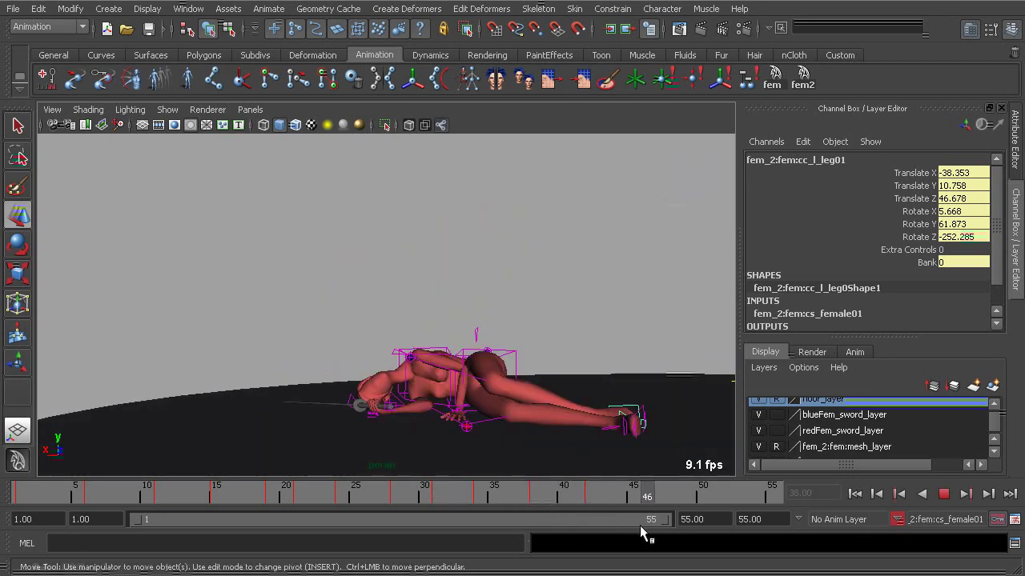
{"action": "left_click_drag", "start_coordinate": [450, 492], "coordinate": [521, 496]}
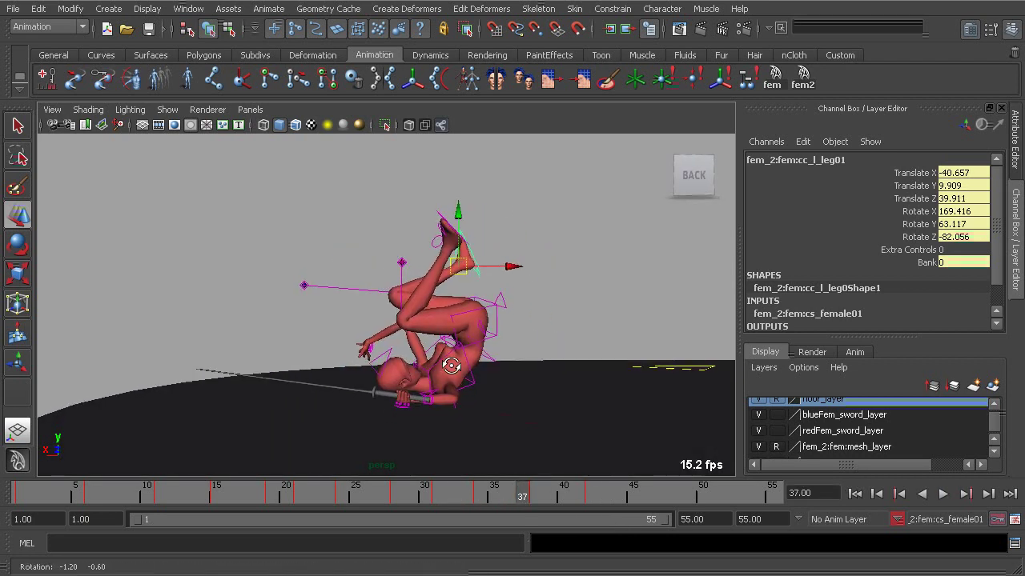
{"action": "key", "text": "alt+v"}
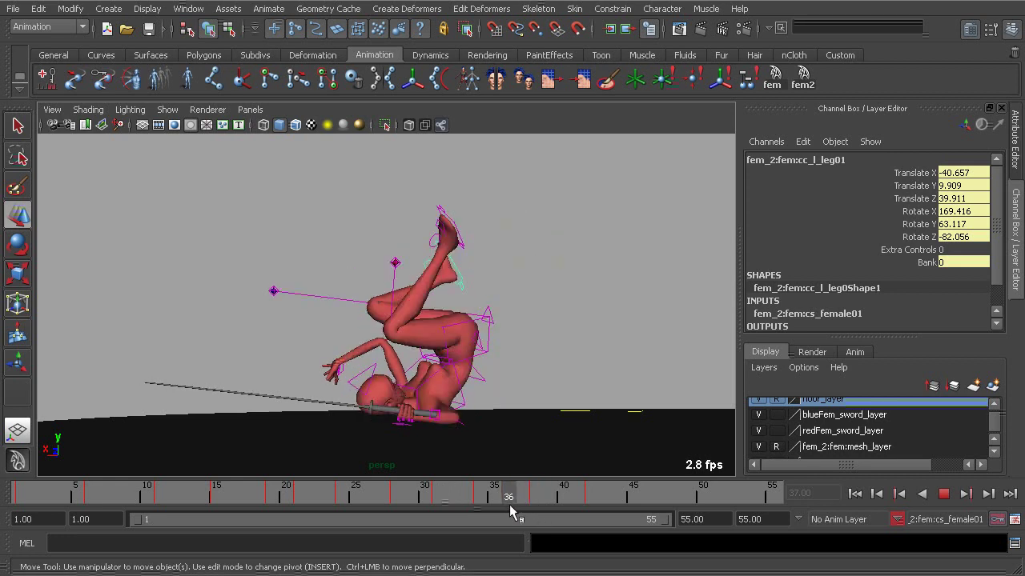
{"action": "key", "text": "alt+v"}
{"action": "middle_click_drag", "start_coordinate": [390, 413], "coordinate": [414, 397], "text": "alt"}
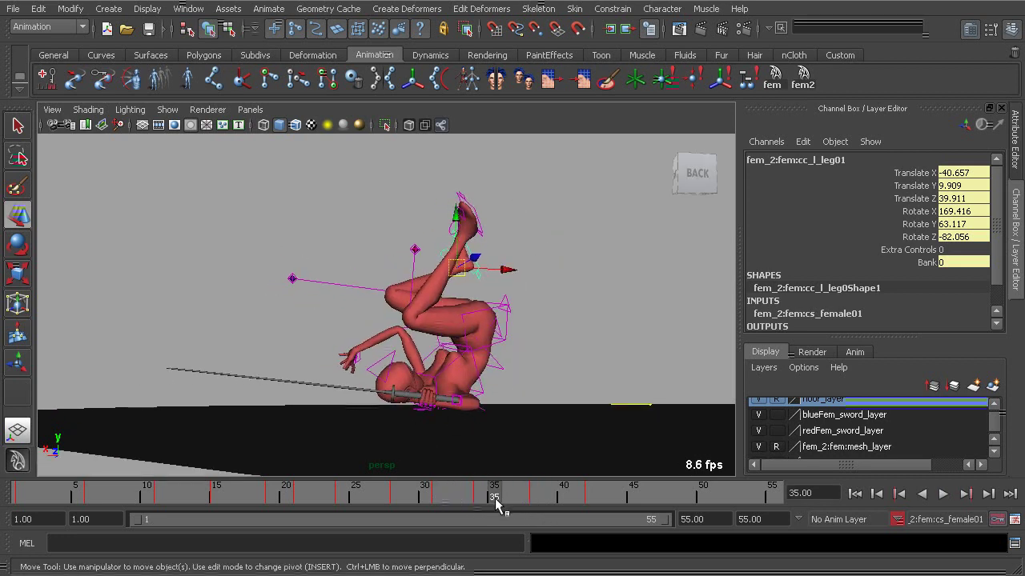
Return to frame 38 and rotate the red character's right arm control to about 3, -104, -177.7, turning the sword hand.
{"action": "left_click_drag", "start_coordinate": [486, 497], "coordinate": [536, 511]}
{"action": "left_click_drag", "start_coordinate": [308, 391], "coordinate": [392, 405], "text": "alt"}
{"action": "right_click_drag", "start_coordinate": [392, 405], "coordinate": [442, 428], "text": "alt"}
{"action": "left_click", "coordinate": [442, 438]}
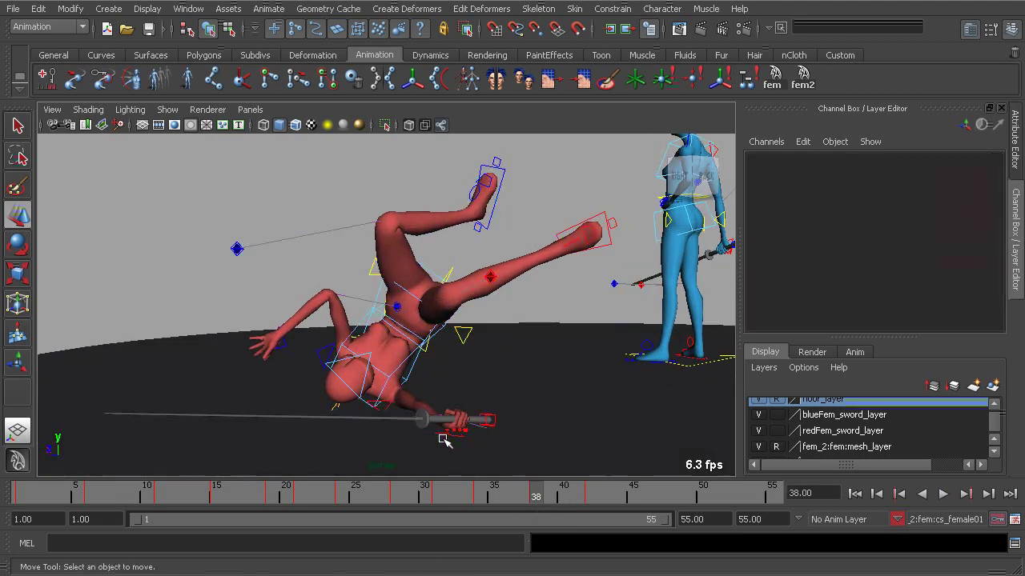
{"action": "left_click", "coordinate": [452, 439]}
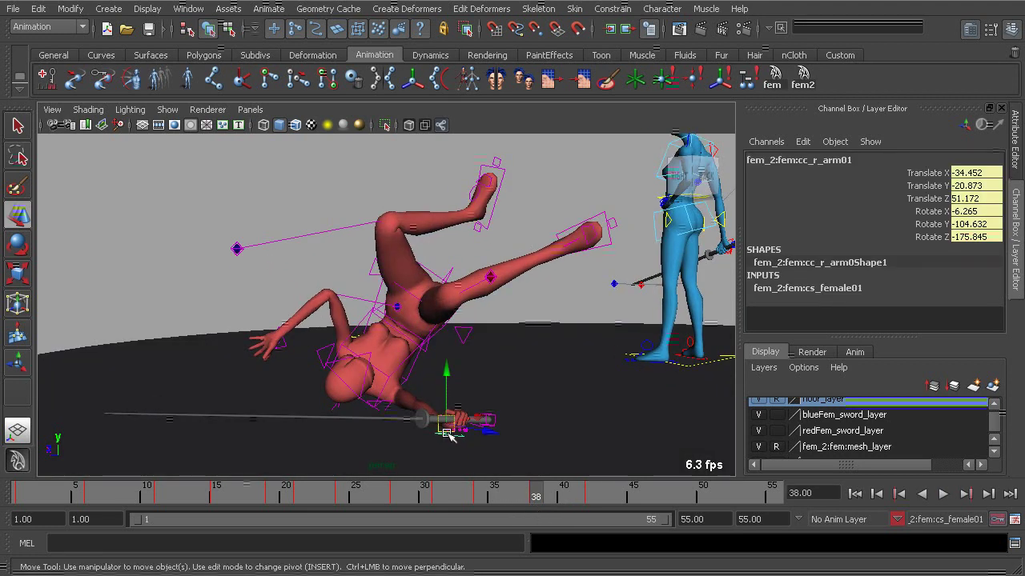
{"action": "key", "text": "e"}
{"action": "left_click_drag", "start_coordinate": [392, 382], "coordinate": [484, 415]}
{"action": "left_click_drag", "start_coordinate": [503, 452], "coordinate": [477, 378]}
Move the right arm control at frame 38 to -34.361, -21.22, 48.724, rotate it to about 0.4, -130.6, -179.2, and scrub the fall.
{"action": "key", "text": "w"}
{"action": "left_click_drag", "start_coordinate": [439, 323], "coordinate": [401, 309], "text": "alt"}
{"action": "mouse_move", "coordinate": [532, 493]}
{"action": "left_mouse_down"}
{"action": "mouse_move", "coordinate": [457, 494]}
{"action": "mouse_move", "coordinate": [537, 498]}
{"action": "mouse_move", "coordinate": [608, 520]}
{"action": "mouse_move", "coordinate": [488, 500]}
{"action": "mouse_move", "coordinate": [538, 508]}
{"action": "left_mouse_up"}
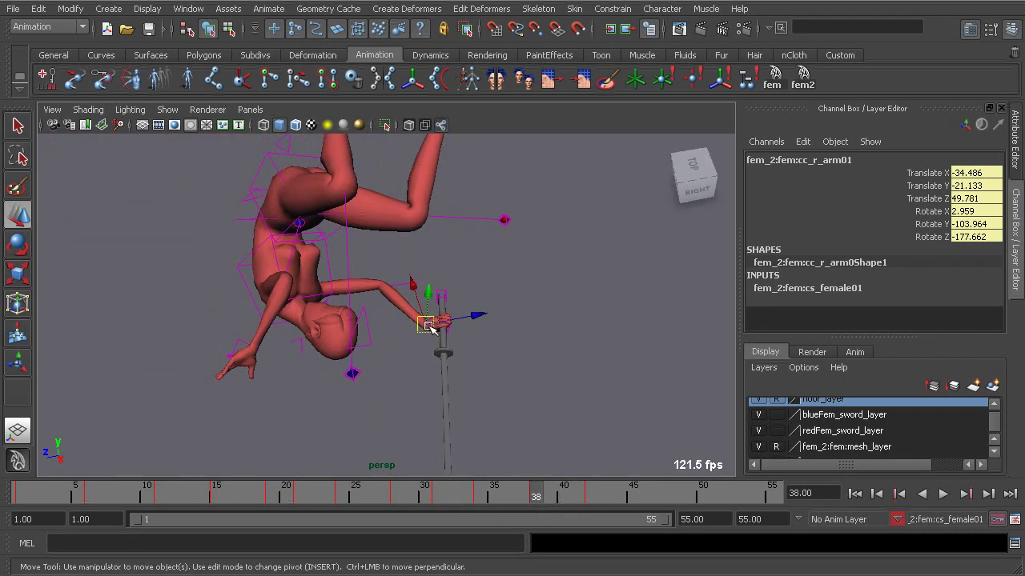
{"action": "key", "text": "e"}
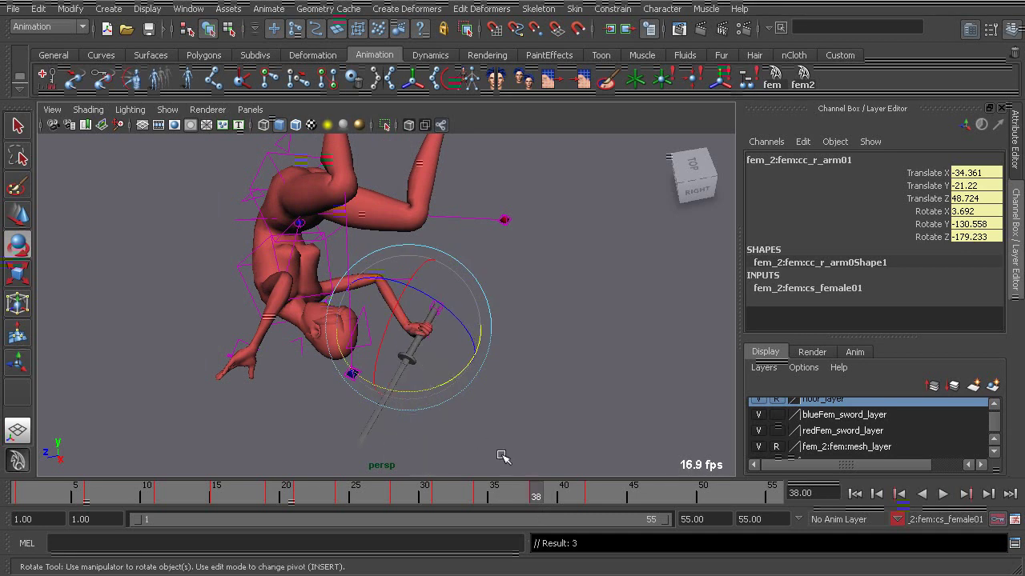
{"action": "left_click_drag", "start_coordinate": [446, 413], "coordinate": [378, 361], "text": "alt"}
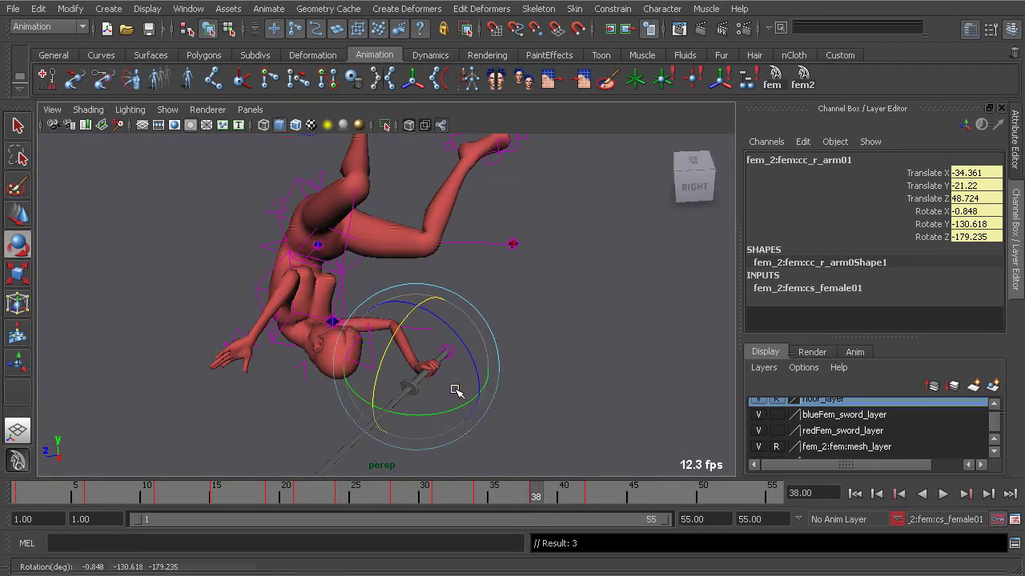
{"action": "right_click_drag", "start_coordinate": [463, 391], "coordinate": [374, 290], "text": "alt"}
{"action": "mouse_move", "coordinate": [373, 285]}
{"action": "left_mouse_down", "text": "alt"}
{"action": "mouse_move", "coordinate": [338, 248]}
{"action": "mouse_move", "coordinate": [343, 240]}
{"action": "mouse_move", "coordinate": [389, 270]}
{"action": "mouse_move", "coordinate": [380, 272]}
{"action": "left_mouse_up", "text": "alt"}
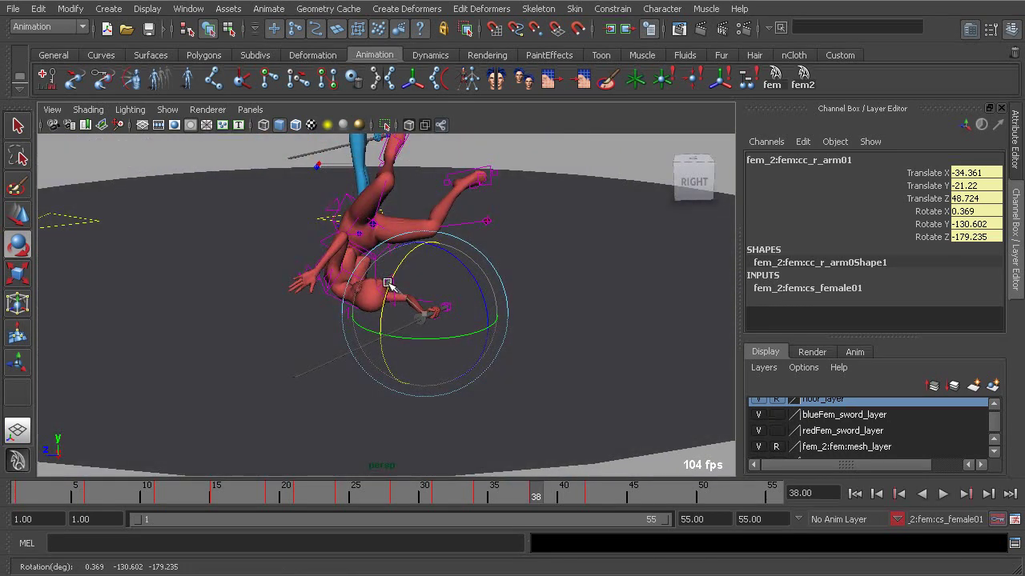
{"action": "left_click_drag", "start_coordinate": [542, 488], "coordinate": [623, 529]}
{"action": "left_click_drag", "start_coordinate": [538, 360], "coordinate": [510, 427], "text": "alt"}
{"action": "middle_click_drag", "start_coordinate": [511, 429], "coordinate": [520, 472], "text": "alt"}
{"action": "left_click_drag", "start_coordinate": [582, 490], "coordinate": [550, 493]}
Select the red character's left arm control at frame 38 and move it to -57.898, -16.001, 44.963.
{"action": "left_click_drag", "start_coordinate": [439, 323], "coordinate": [323, 300], "text": "alt"}
{"action": "left_click", "coordinate": [299, 336]}
{"action": "mouse_move", "coordinate": [528, 489]}
{"action": "left_mouse_down"}
{"action": "mouse_move", "coordinate": [464, 485]}
{"action": "mouse_move", "coordinate": [536, 497]}
{"action": "left_mouse_up"}
{"action": "left_click_drag", "start_coordinate": [496, 448], "coordinate": [445, 410], "text": "alt"}
{"action": "key", "text": "w"}
{"action": "left_click_drag", "start_coordinate": [393, 384], "coordinate": [378, 377], "text": "alt"}
{"action": "left_click_drag", "start_coordinate": [324, 348], "coordinate": [392, 339]}
{"action": "left_click_drag", "start_coordinate": [392, 339], "coordinate": [378, 323], "text": "alt"}
{"action": "right_click_drag", "start_coordinate": [378, 324], "coordinate": [421, 350], "text": "alt"}
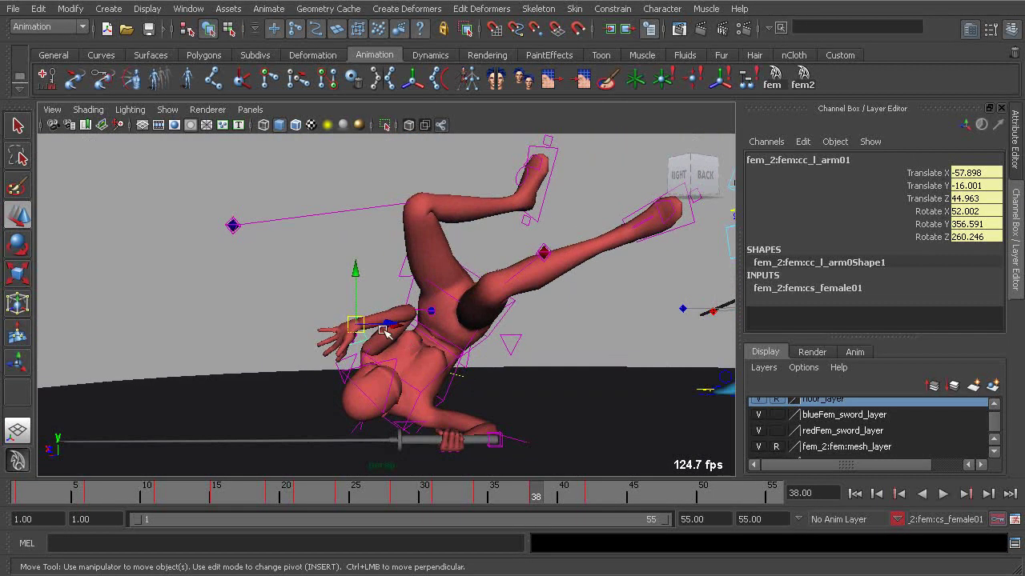
Reposition the left arm control to about -57.041, -16.188, 45.829 at frame 38, bringing the hand over the chest.
{"action": "left_click_drag", "start_coordinate": [355, 326], "coordinate": [477, 414]}
{"action": "mouse_move", "coordinate": [535, 500]}
{"action": "left_mouse_down"}
{"action": "mouse_move", "coordinate": [457, 499]}
{"action": "mouse_move", "coordinate": [551, 496]}
{"action": "left_mouse_up"}
{"action": "left_click_drag", "start_coordinate": [480, 376], "coordinate": [349, 393], "text": "alt"}
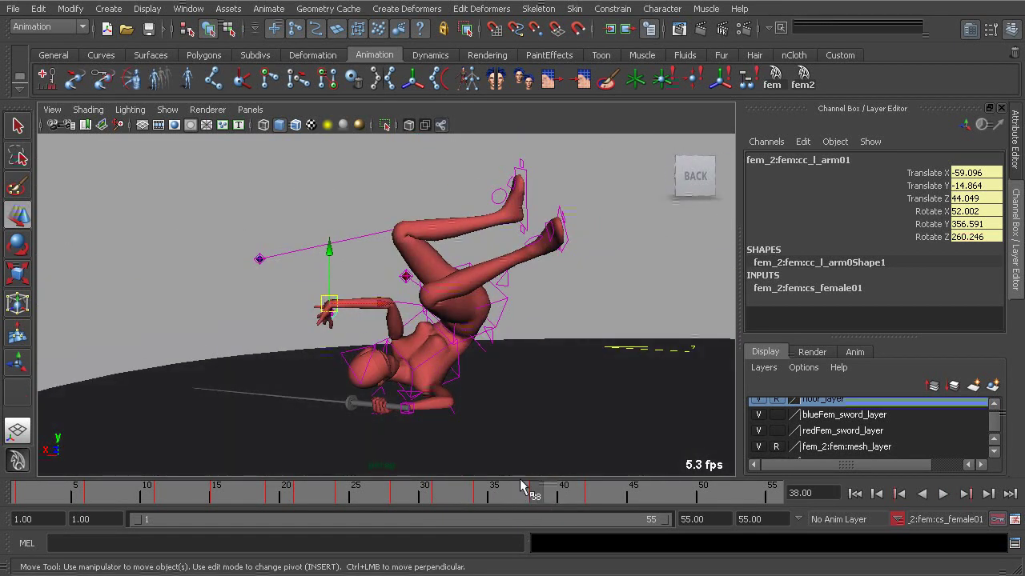
{"action": "left_click_drag", "start_coordinate": [472, 440], "coordinate": [365, 320], "text": "alt"}
{"action": "left_click_drag", "start_coordinate": [365, 319], "coordinate": [402, 336], "text": "alt"}
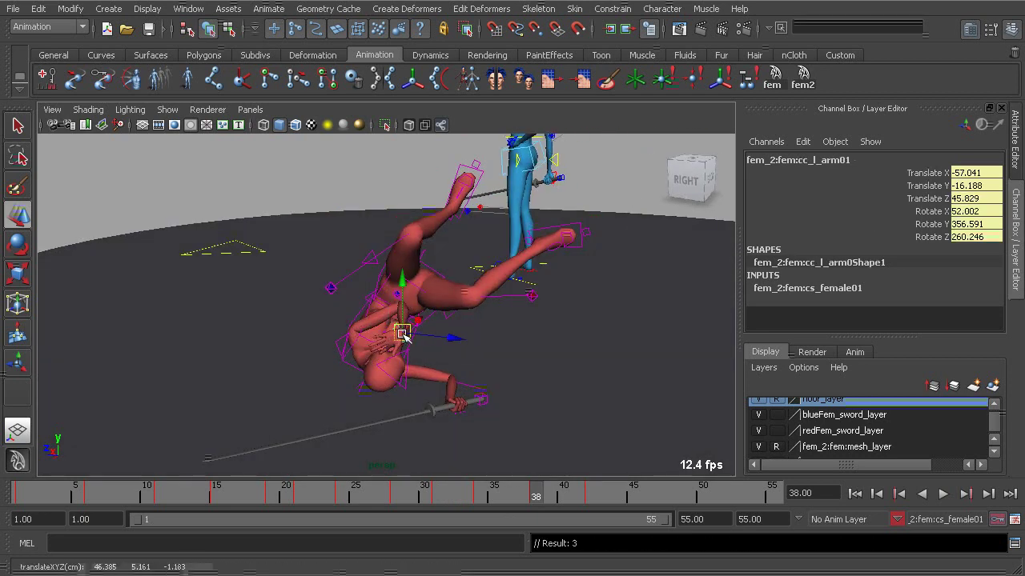
Rotate the left arm control to 69.33, 510.149, 318.945, move it to -55.811, -16.64, 47.105, and scrub the fall.
{"action": "key", "text": "e"}
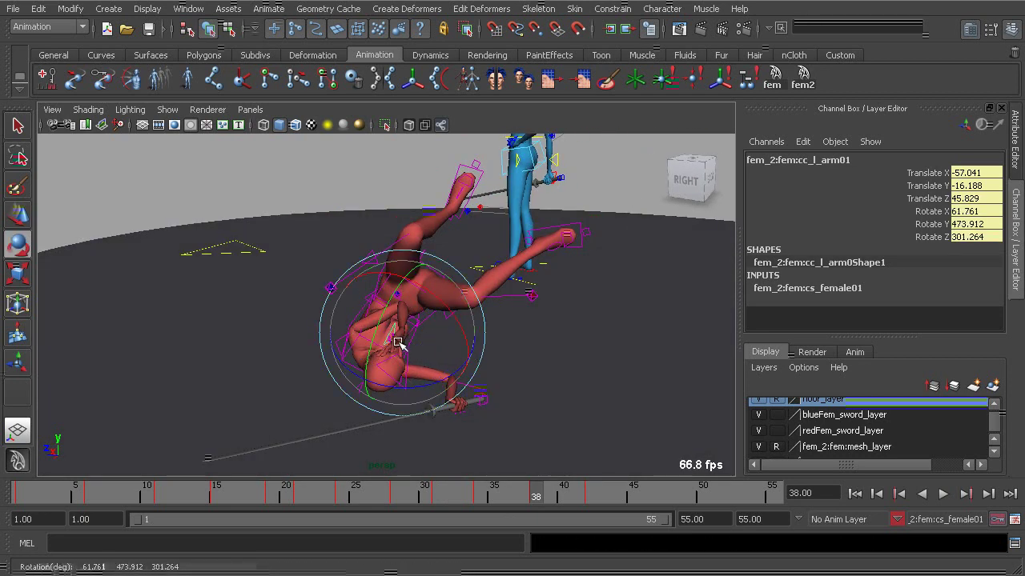
{"action": "left_click_drag", "start_coordinate": [428, 327], "coordinate": [431, 330]}
{"action": "left_click_drag", "start_coordinate": [430, 330], "coordinate": [516, 367], "text": "alt"}
{"action": "key", "text": "w"}
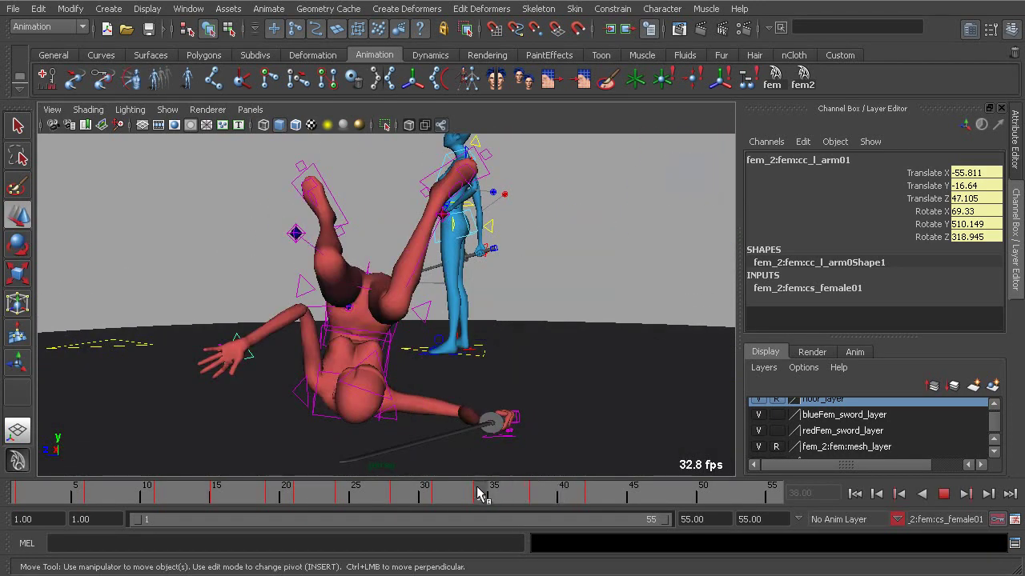
{"action": "mouse_move", "coordinate": [463, 491]}
{"action": "left_mouse_down"}
{"action": "mouse_move", "coordinate": [565, 504]}
{"action": "mouse_move", "coordinate": [621, 531]}
{"action": "mouse_move", "coordinate": [520, 512]}
{"action": "mouse_move", "coordinate": [535, 506]}
{"action": "left_mouse_up"}
Select the left elbow control at frame 38, move it to -50.472, -11.02, 48.055, and scrub the nearby frames.
{"action": "left_click_drag", "start_coordinate": [300, 372], "coordinate": [344, 383], "text": "alt"}
{"action": "right_click_drag", "start_coordinate": [344, 382], "coordinate": [428, 388], "text": "alt"}
{"action": "middle_click_drag", "start_coordinate": [428, 388], "coordinate": [443, 341], "text": "alt"}
{"action": "left_click_drag", "start_coordinate": [443, 341], "coordinate": [421, 403], "text": "alt"}
{"action": "left_click", "coordinate": [373, 373]}
{"action": "key", "text": "e"}
{"action": "left_click", "coordinate": [450, 316]}
{"action": "left_click_drag", "start_coordinate": [471, 339], "coordinate": [396, 322], "text": "alt"}
{"action": "key", "text": "w"}
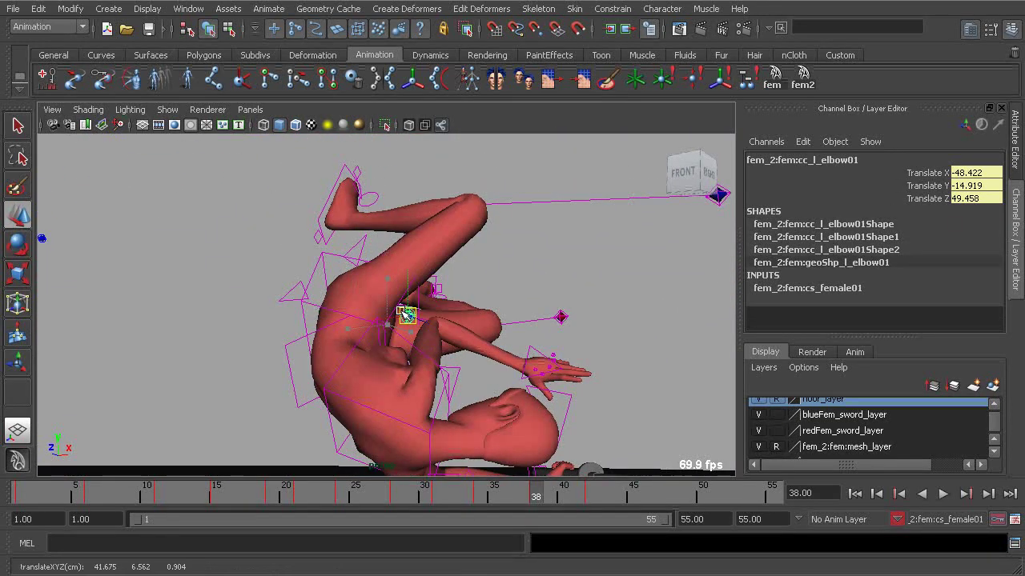
{"action": "left_click_drag", "start_coordinate": [430, 282], "coordinate": [460, 296], "text": "alt"}
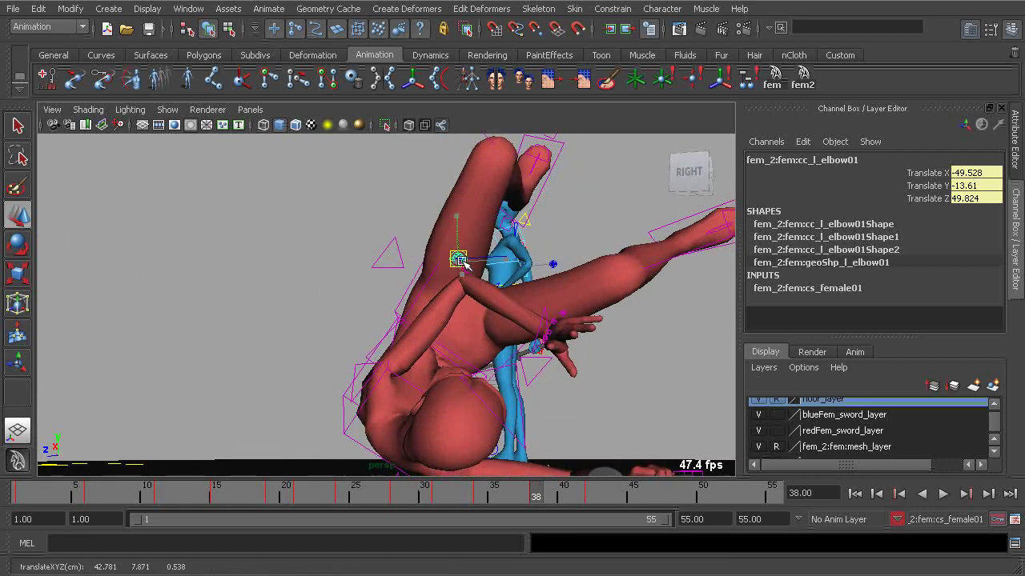
{"action": "left_click_drag", "start_coordinate": [437, 220], "coordinate": [360, 299], "text": "alt"}
{"action": "left_click_drag", "start_coordinate": [544, 498], "coordinate": [518, 496]}
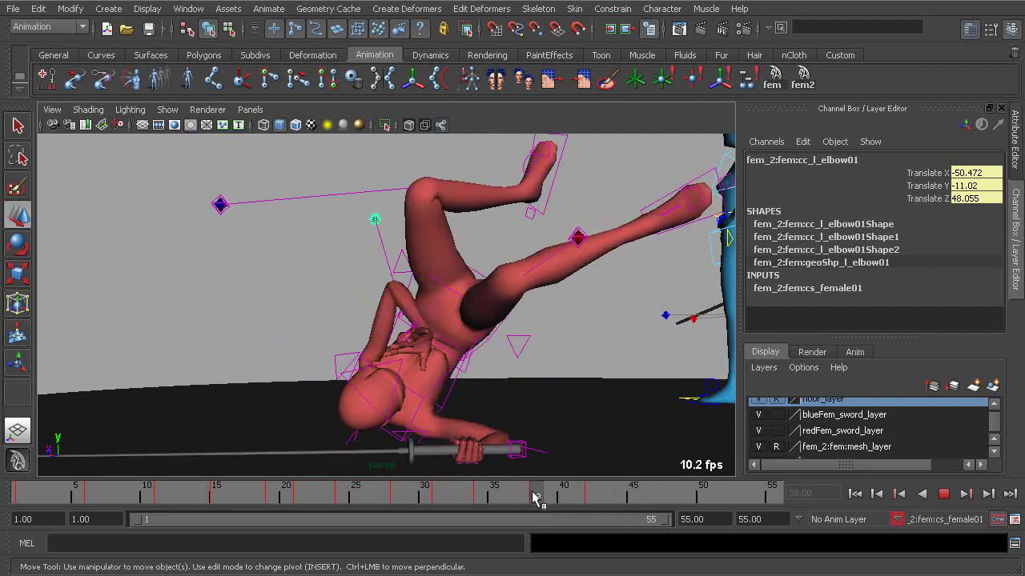
Adjust the left elbow control at frame 38 to -49.567, -11.549, 48.799 and check the pose from the side.
{"action": "left_click_drag", "start_coordinate": [411, 296], "coordinate": [403, 326], "text": "alt"}
{"action": "left_click_drag", "start_coordinate": [373, 216], "coordinate": [402, 230]}
{"action": "left_click_drag", "start_coordinate": [479, 313], "coordinate": [526, 309], "text": "alt"}
{"action": "scroll", "coordinate": [512, 321], "scroll_direction": "down", "scroll_amount": 4}
{"action": "left_click_drag", "start_coordinate": [484, 366], "coordinate": [435, 393], "text": "alt"}
{"action": "right_click_drag", "start_coordinate": [435, 393], "coordinate": [397, 390], "text": "alt"}
{"action": "left_click_drag", "start_coordinate": [397, 390], "coordinate": [424, 389], "text": "alt"}
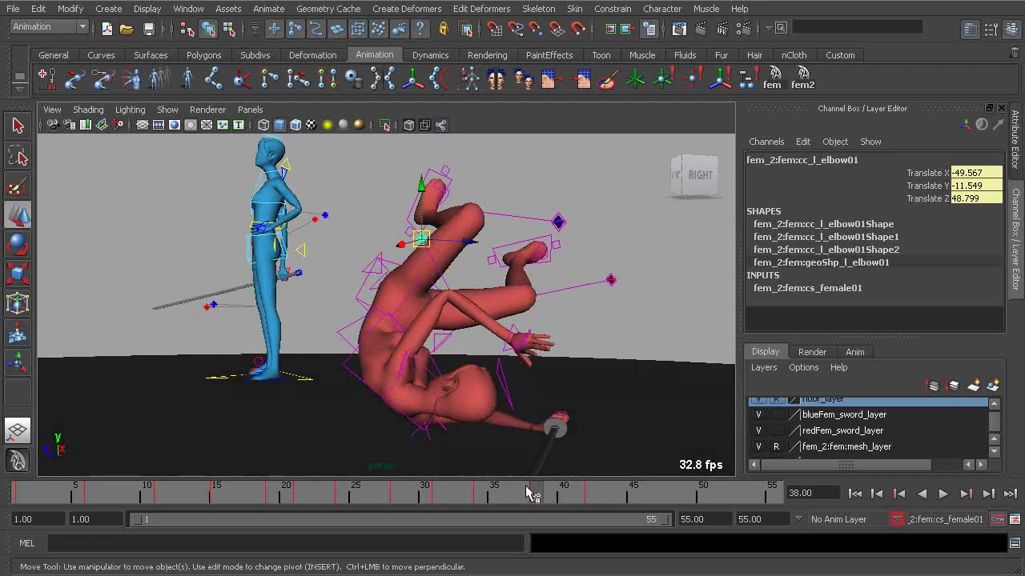
{"action": "left_click_drag", "start_coordinate": [526, 487], "coordinate": [533, 489]}
{"action": "left_click_drag", "start_coordinate": [466, 399], "coordinate": [412, 394], "text": "alt"}
{"action": "right_click_drag", "start_coordinate": [412, 394], "coordinate": [417, 398], "text": "alt"}
{"action": "left_click_drag", "start_coordinate": [420, 399], "coordinate": [410, 409], "text": "alt"}
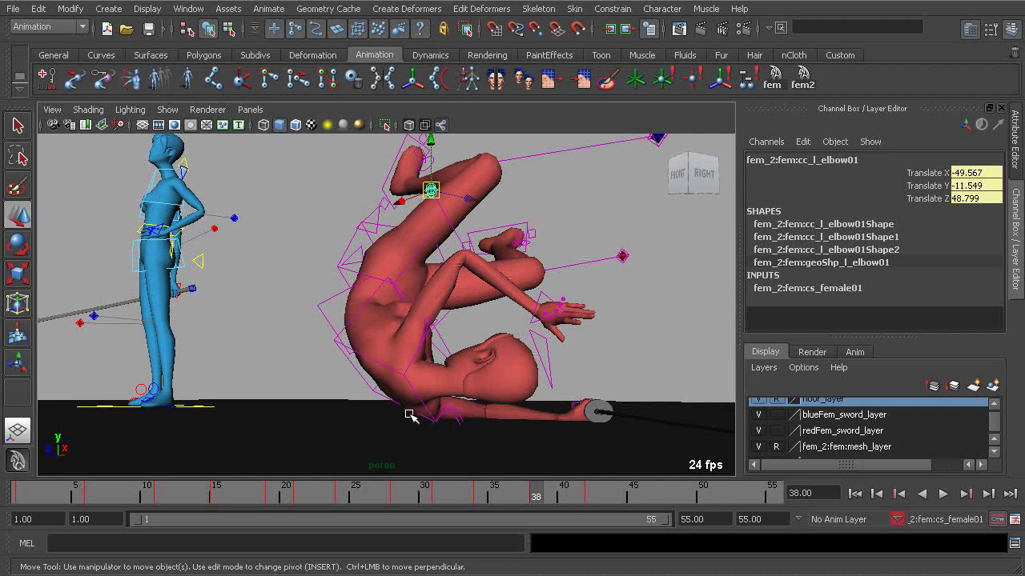
Lower all the red character's controls except the sword hand's at frame 38, taking the left elbow's Translate Y to -11.717, and play the fall.
{"action": "mouse_move", "coordinate": [537, 496]}
{"action": "left_mouse_down"}
{"action": "mouse_move", "coordinate": [509, 495]}
{"action": "mouse_move", "coordinate": [534, 498]}
{"action": "left_mouse_up"}
{"action": "left_click_drag", "start_coordinate": [466, 424], "coordinate": [491, 365], "text": "alt"}
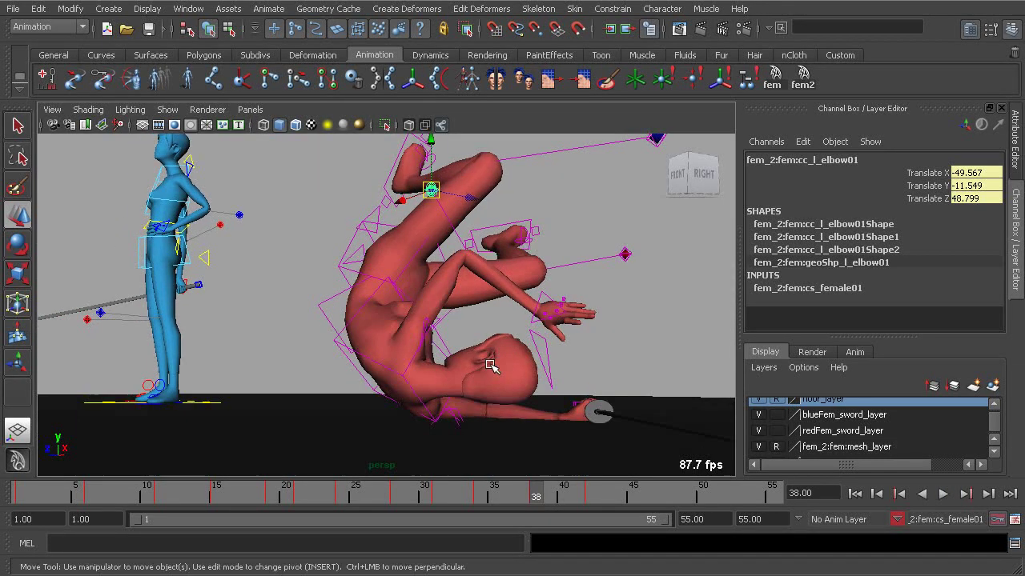
{"action": "left_click", "coordinate": [803, 78]}
{"action": "middle_click_drag", "start_coordinate": [580, 355], "coordinate": [567, 336], "text": "alt"}
{"action": "mouse_move", "coordinate": [566, 386]}
{"action": "left_mouse_down", "text": "alt"}
{"action": "mouse_move", "coordinate": [556, 344]}
{"action": "mouse_move", "coordinate": [567, 394]}
{"action": "left_mouse_up", "text": "alt"}
{"action": "left_click_drag", "start_coordinate": [563, 347], "coordinate": [626, 401], "text": "ctrl"}
{"action": "middle_click_drag", "start_coordinate": [627, 432], "coordinate": [600, 395], "text": "alt"}
{"action": "left_click_drag", "start_coordinate": [586, 383], "coordinate": [541, 391], "text": "alt"}
{"action": "middle_click_drag", "start_coordinate": [532, 260], "coordinate": [504, 337], "text": "alt"}
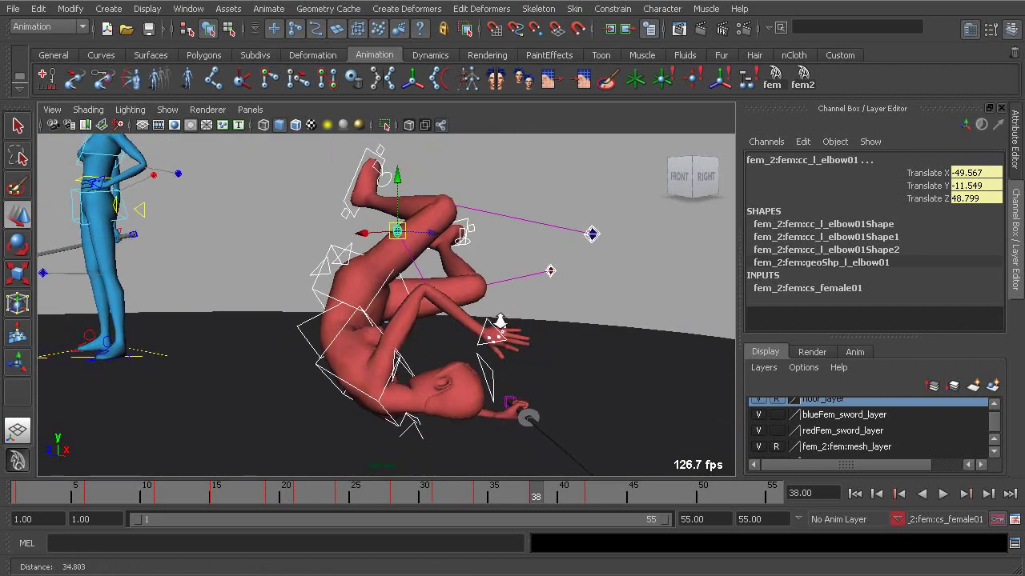
{"action": "left_click_drag", "start_coordinate": [493, 334], "coordinate": [464, 276], "text": "alt"}
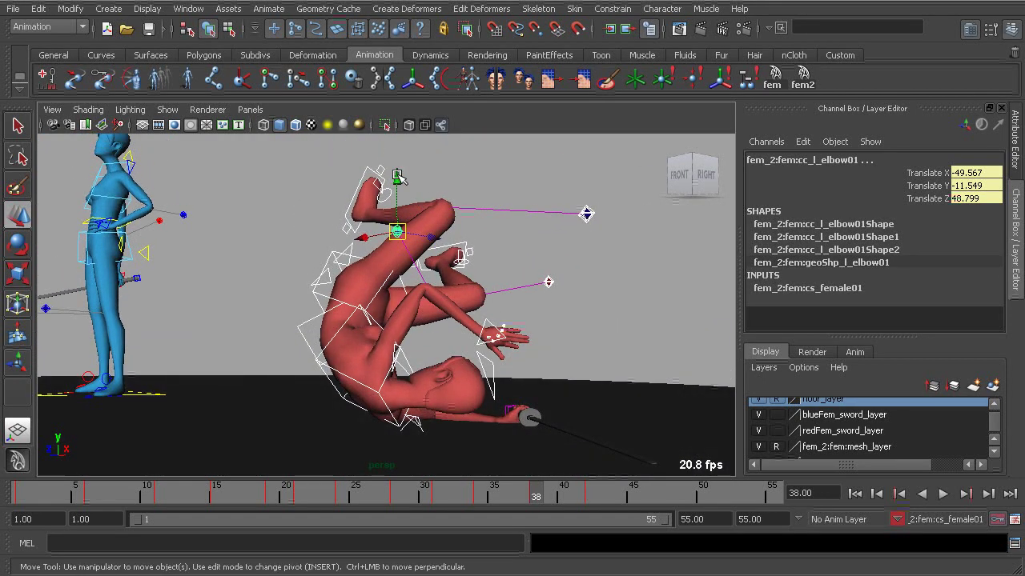
{"action": "left_click_drag", "start_coordinate": [398, 176], "coordinate": [399, 181]}
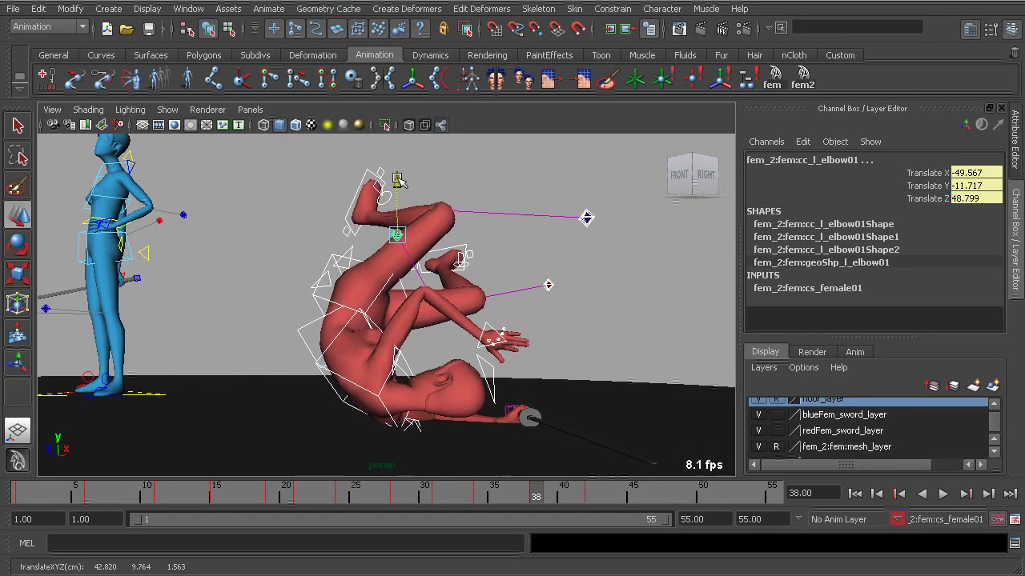
{"action": "key", "text": "alt+v"}
{"action": "left_click_drag", "start_coordinate": [526, 493], "coordinate": [617, 506]}
{"action": "left_click_drag", "start_coordinate": [563, 448], "coordinate": [530, 457], "text": "alt"}
Select the red character's neck control at frame 38, rotate it to adjust the head's angle, and scrub the nearby frames.
{"action": "left_click_drag", "start_coordinate": [533, 497], "coordinate": [538, 499]}
{"action": "left_click", "coordinate": [538, 503]}
{"action": "left_click_drag", "start_coordinate": [525, 448], "coordinate": [505, 421], "text": "alt"}
{"action": "left_click", "coordinate": [422, 457]}
{"action": "left_click_drag", "start_coordinate": [425, 457], "coordinate": [464, 445], "text": "alt"}
{"action": "left_click", "coordinate": [377, 433]}
{"action": "middle_click_drag", "start_coordinate": [464, 445], "coordinate": [475, 418], "text": "alt"}
{"action": "key", "text": "f"}
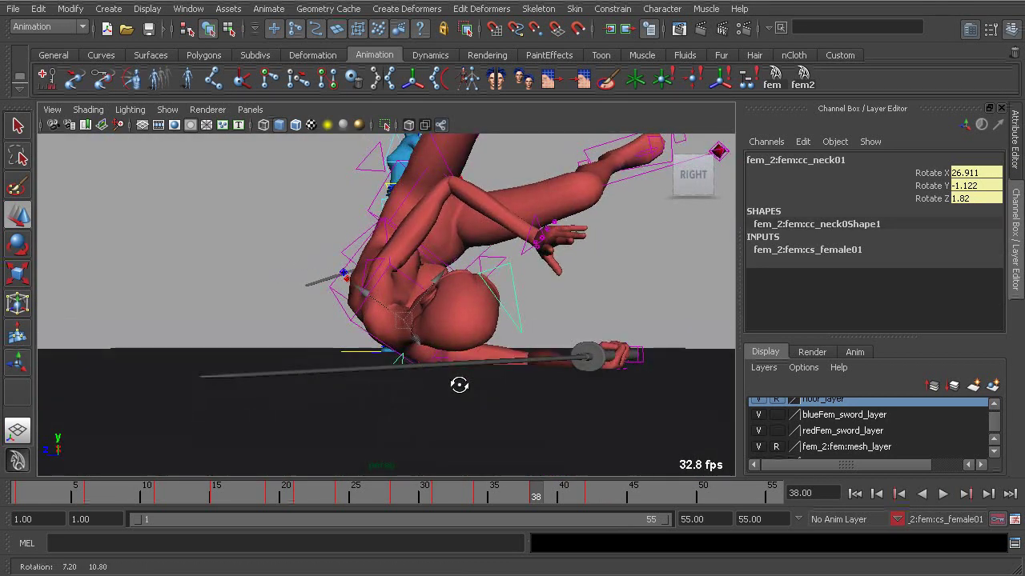
{"action": "key", "text": "e"}
{"action": "left_click_drag", "start_coordinate": [457, 331], "coordinate": [446, 410]}
{"action": "mouse_move", "coordinate": [536, 497]}
{"action": "left_mouse_down"}
{"action": "mouse_move", "coordinate": [521, 494]}
{"action": "mouse_move", "coordinate": [590, 510]}
{"action": "mouse_move", "coordinate": [499, 491]}
{"action": "mouse_move", "coordinate": [599, 511]}
{"action": "mouse_move", "coordinate": [507, 498]}
{"action": "mouse_move", "coordinate": [542, 498]}
{"action": "left_mouse_up"}
Rotate the red character's head control at frame 38 to 18.999, -16.717, -0.221 and play the fall.
{"action": "left_click_drag", "start_coordinate": [361, 422], "coordinate": [472, 386], "text": "alt"}
{"action": "left_click", "coordinate": [591, 310]}
{"action": "left_click", "coordinate": [509, 336]}
{"action": "left_click_drag", "start_coordinate": [508, 339], "coordinate": [425, 393], "text": "alt"}
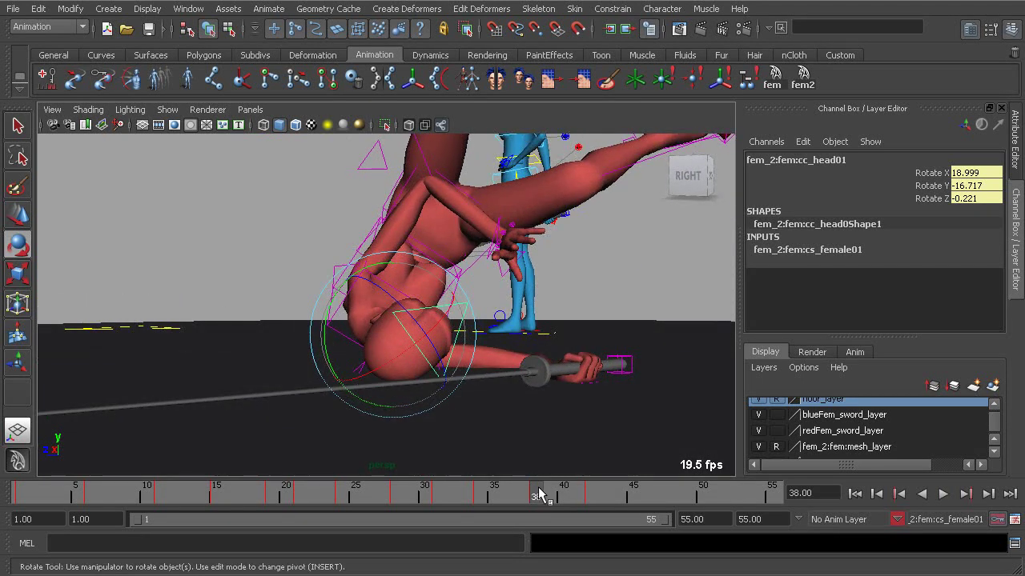
{"action": "key", "text": "alt+v"}
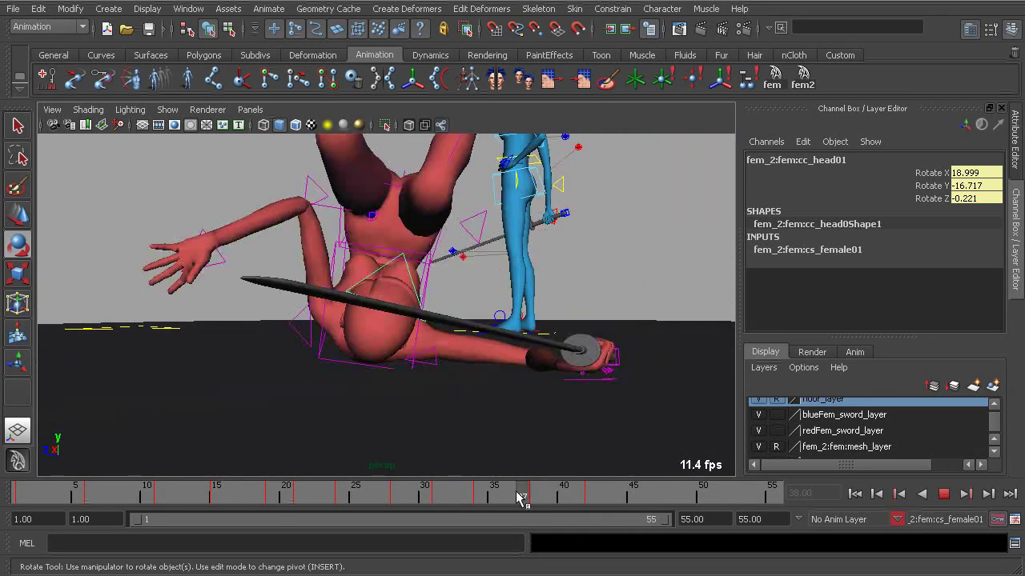
{"action": "left_click", "coordinate": [621, 499]}
Clear the selection and scrub from about frame 34 to 43 to examine the landing with both characters in view.
{"action": "right_click_drag", "start_coordinate": [588, 385], "coordinate": [392, 358], "text": "alt"}
{"action": "left_click_drag", "start_coordinate": [392, 358], "coordinate": [335, 380], "text": "alt"}
{"action": "left_click", "coordinate": [385, 248]}
{"action": "middle_click_drag", "start_coordinate": [387, 245], "coordinate": [391, 249], "text": "alt"}
{"action": "left_click_drag", "start_coordinate": [392, 249], "coordinate": [364, 335], "text": "alt"}
{"action": "left_click_drag", "start_coordinate": [472, 497], "coordinate": [606, 505]}
{"action": "left_click_drag", "start_coordinate": [429, 290], "coordinate": [528, 286], "text": "alt"}
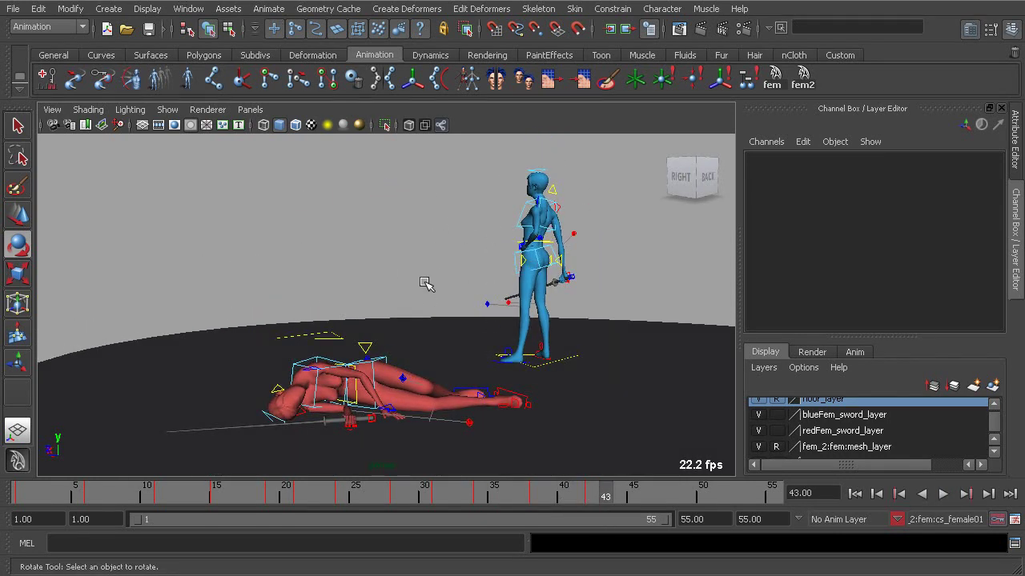
{"action": "middle_click_drag", "start_coordinate": [388, 286], "coordinate": [418, 284], "text": "alt"}
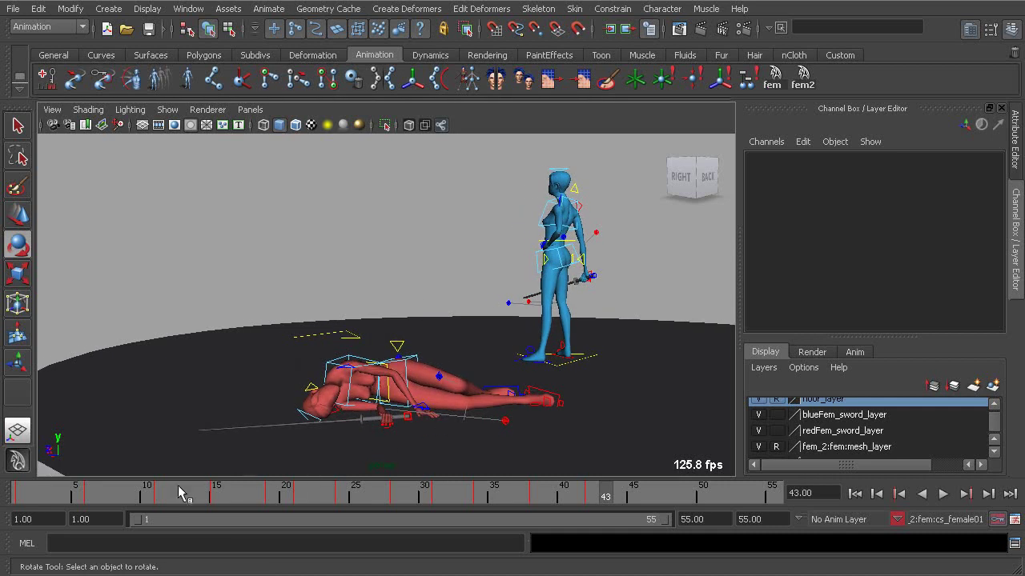
Scrub and play the fight from about frame 12 to 43 to review the red character's whole fall.
{"action": "left_click_drag", "start_coordinate": [177, 485], "coordinate": [590, 499]}
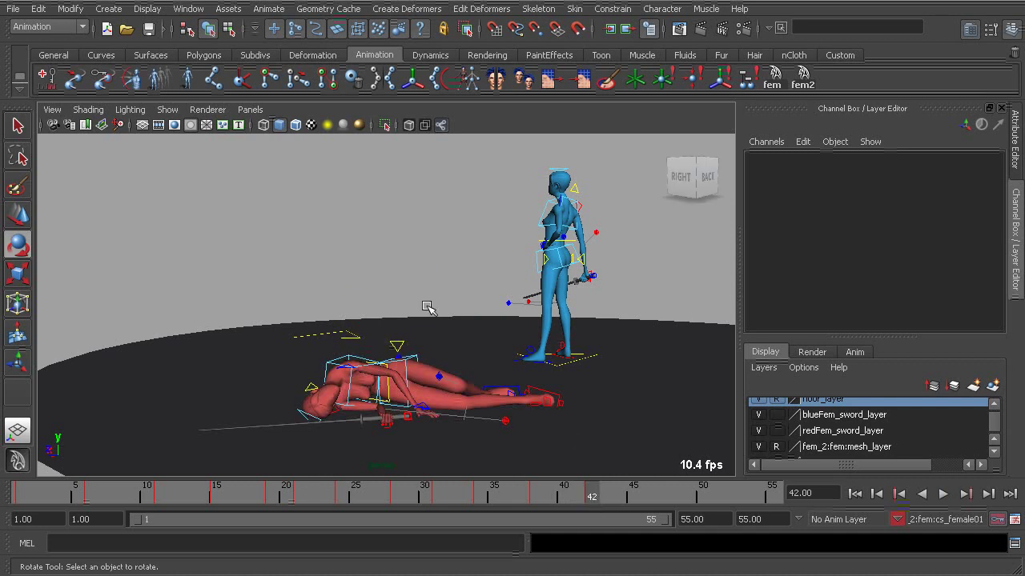
{"action": "left_click_drag", "start_coordinate": [366, 261], "coordinate": [369, 258], "text": "alt"}
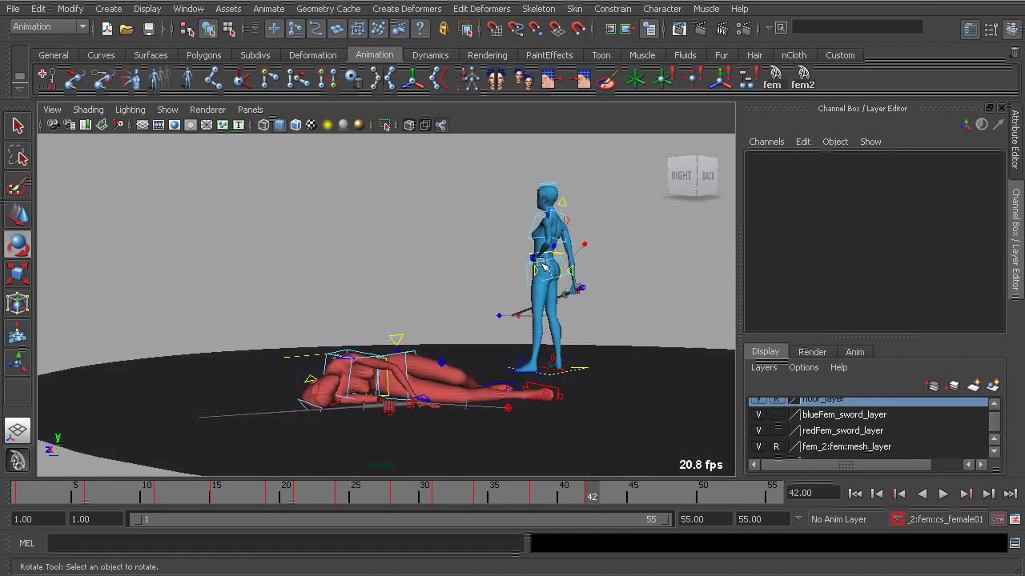
{"action": "left_click_drag", "start_coordinate": [529, 272], "coordinate": [466, 274], "text": "alt"}
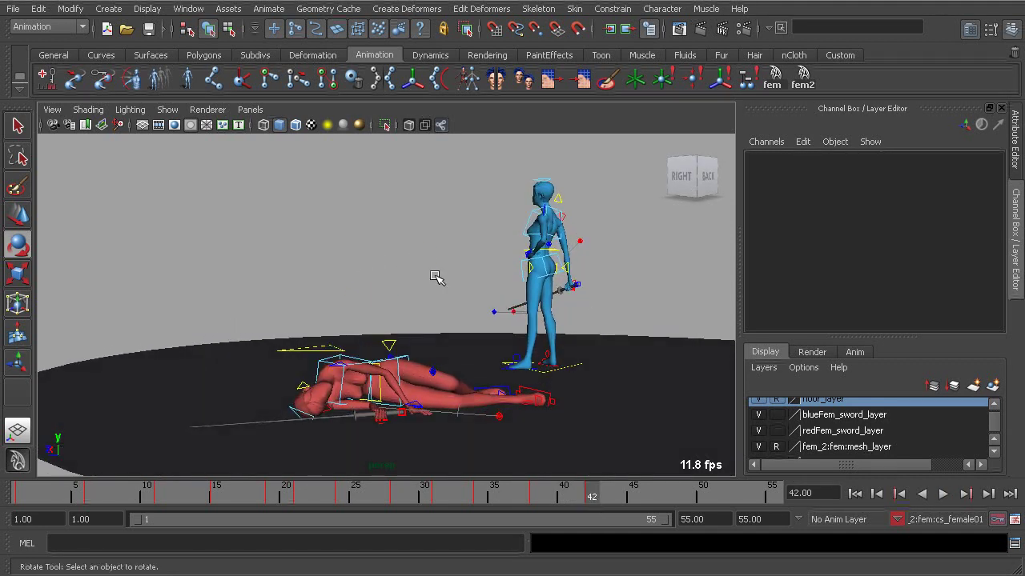
{"action": "right_click_drag", "start_coordinate": [431, 276], "coordinate": [453, 291], "text": "alt"}
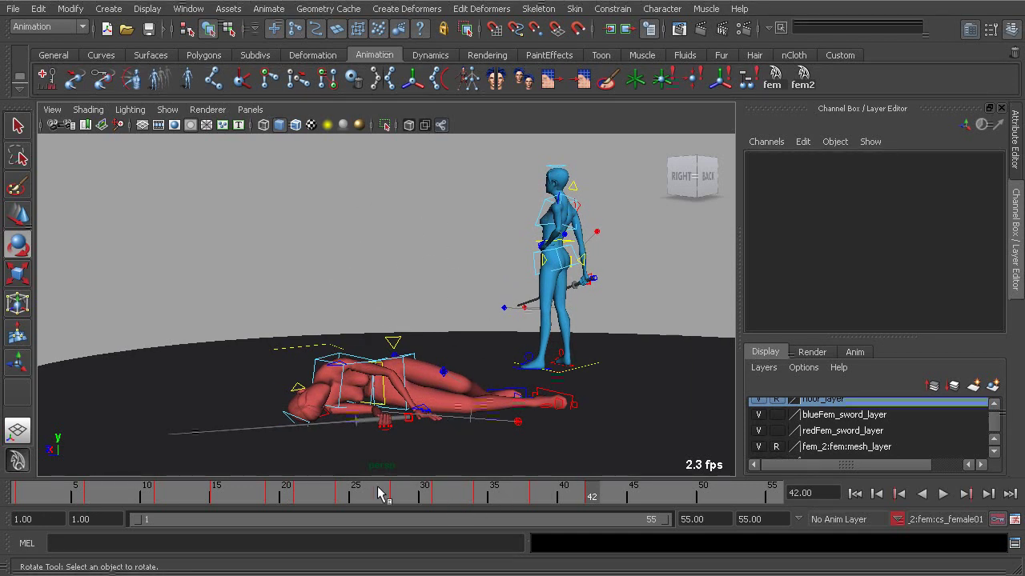
{"action": "left_click_drag", "start_coordinate": [380, 491], "coordinate": [593, 511]}
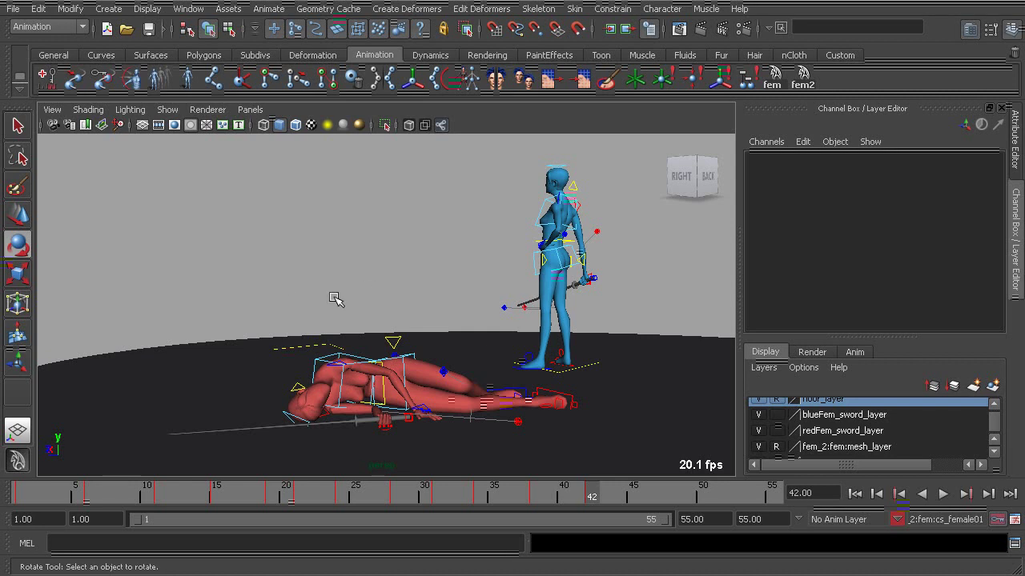
{"action": "left_click", "coordinate": [227, 489]}
{"action": "key", "text": "alt+v"}
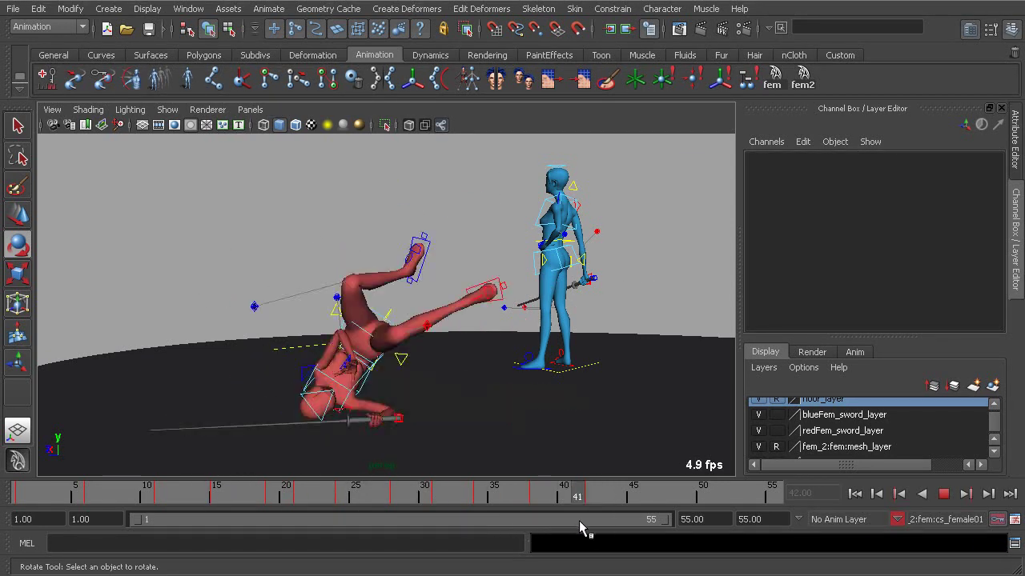
{"action": "key", "text": "alt+v"}
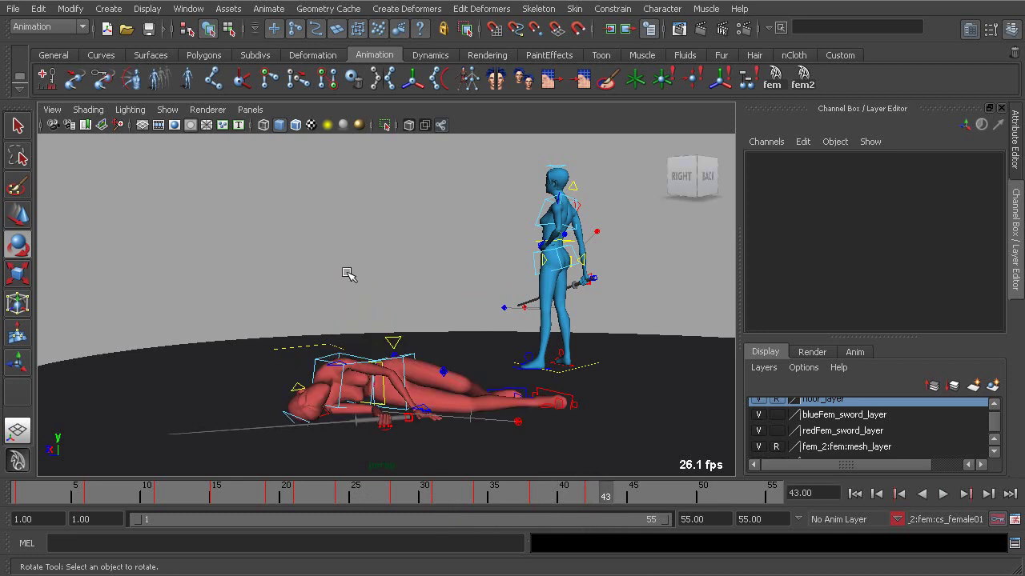